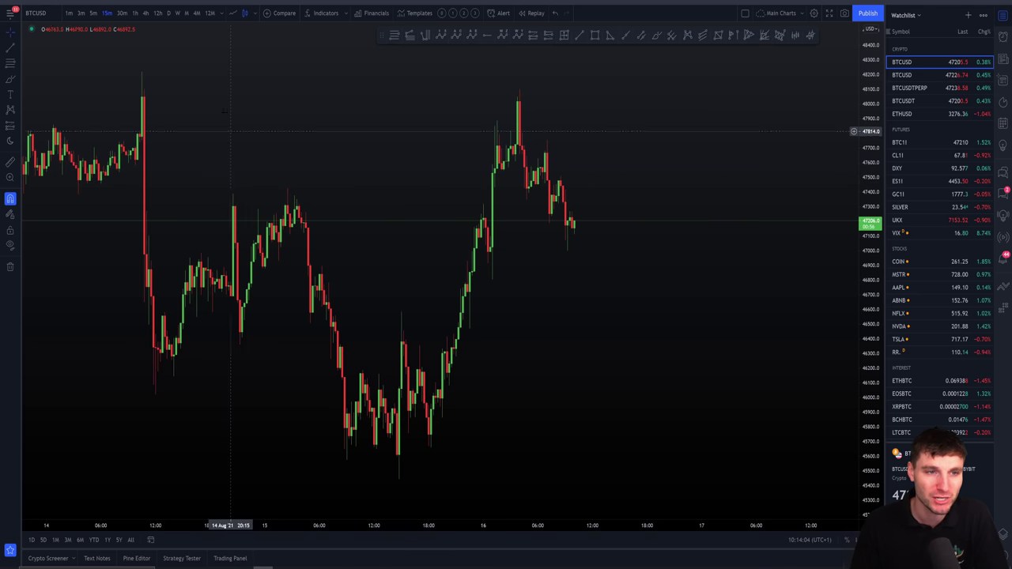
Step: On the 4-hour chart, draw a Fib Retracement from the 10 May high at 59697 down to the June low, extending it past the latest candle
click(146, 12)
scroll(774, 359, down, 3)
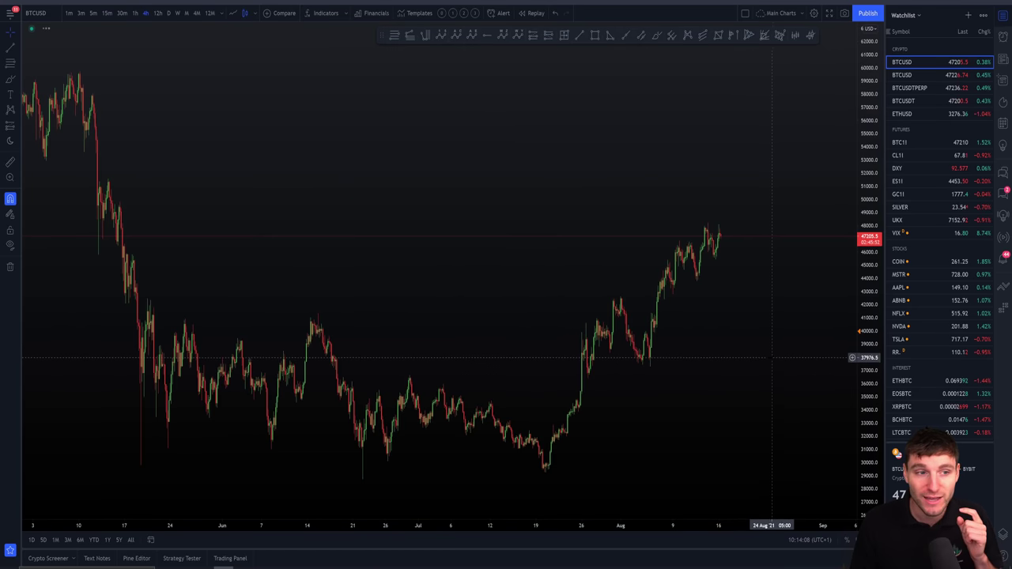
scroll(747, 356, down, 2)
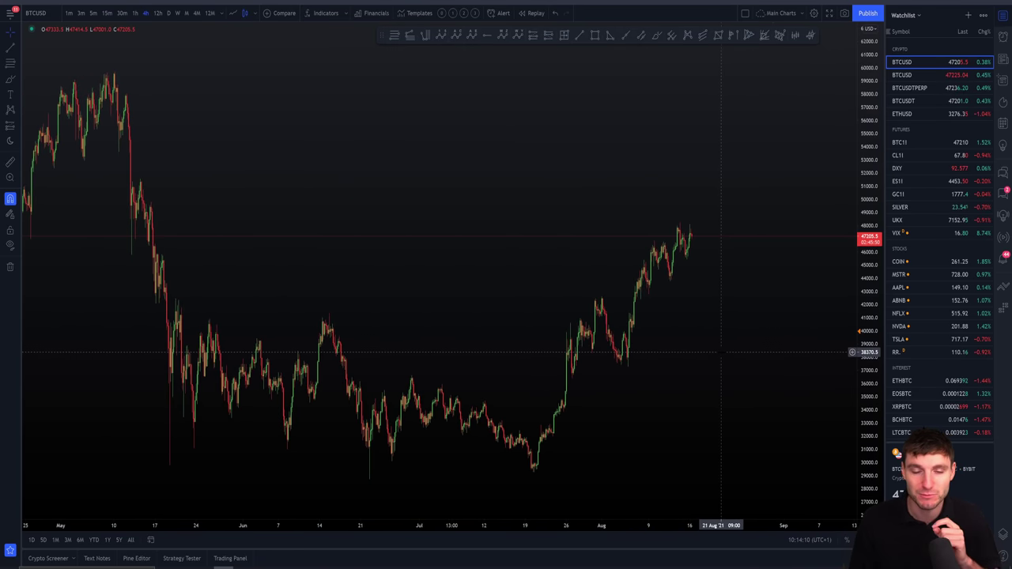
click(393, 37)
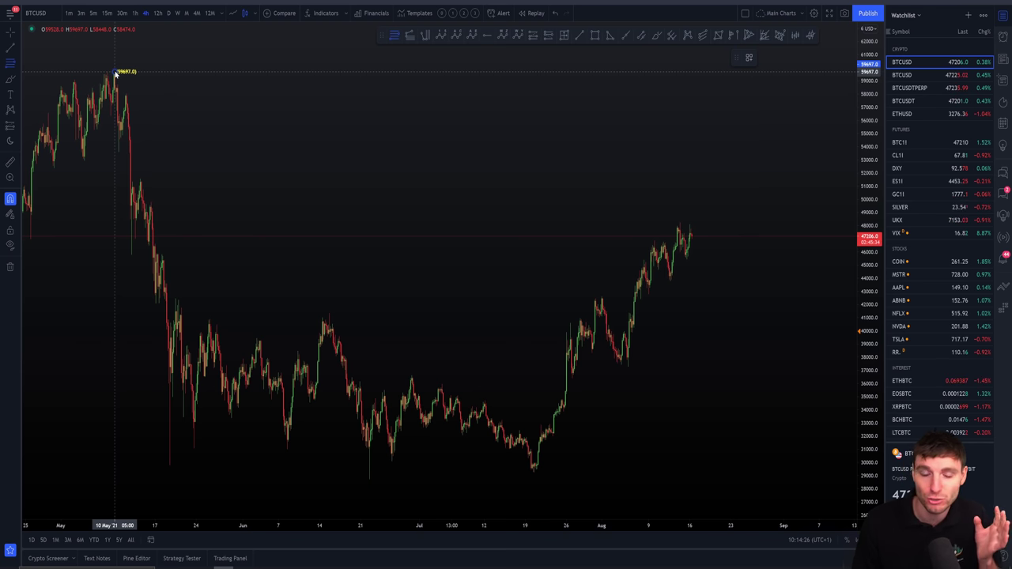
mouse_move(115, 72)
mouse_down()
mouse_move(226, 197)
mouse_move(371, 478)
mouse_move(747, 472)
mouse_move(715, 479)
mouse_up()
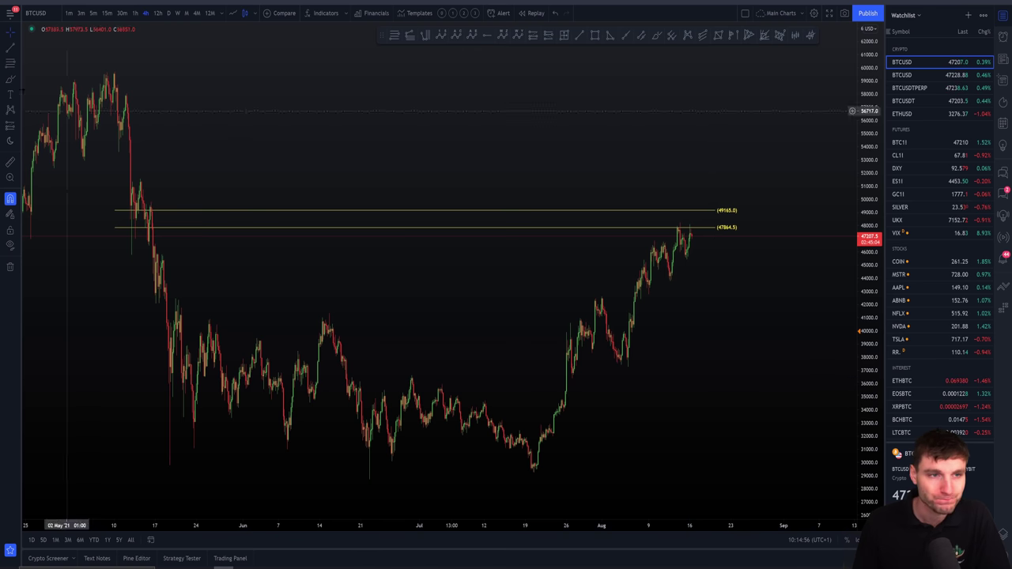
Step: Examine on the 30-minute chart how price reacted around the 47864.5 Fib level between 13 and 16 August
click(122, 12)
scroll(834, 276, up, 10)
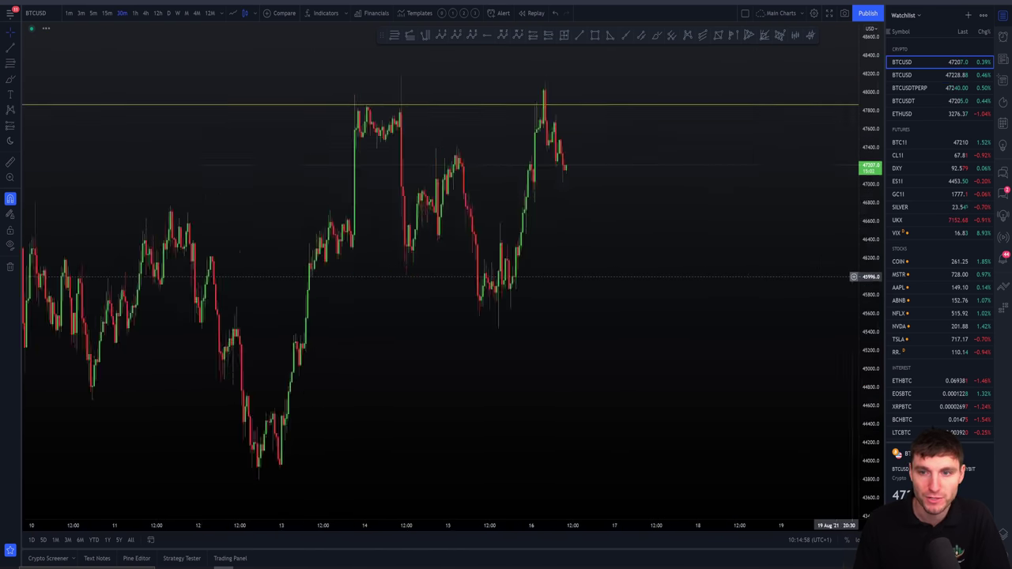
drag(336, 317, 722, 320)
scroll(645, 326, down, 1)
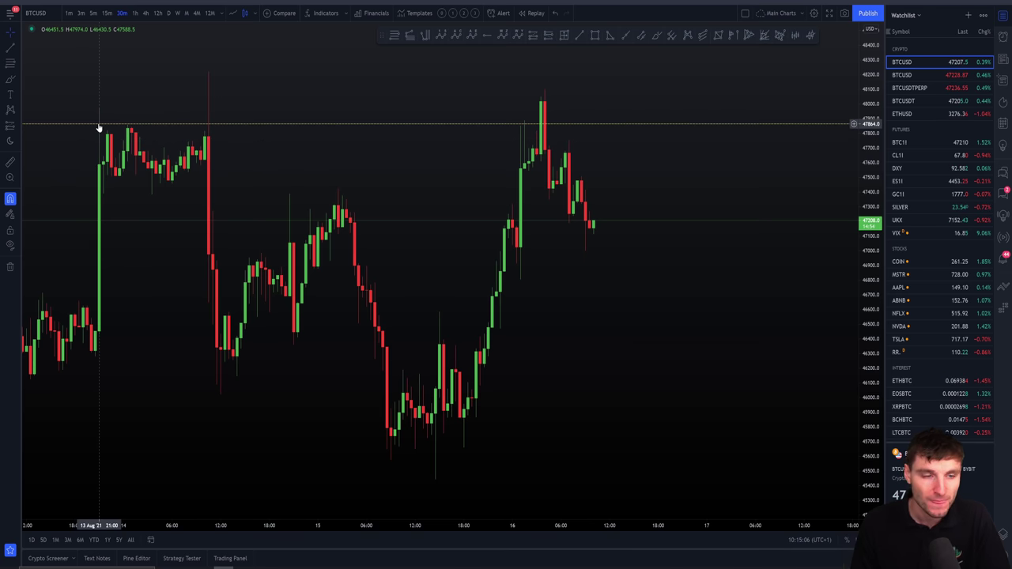
drag(109, 178, 623, 233)
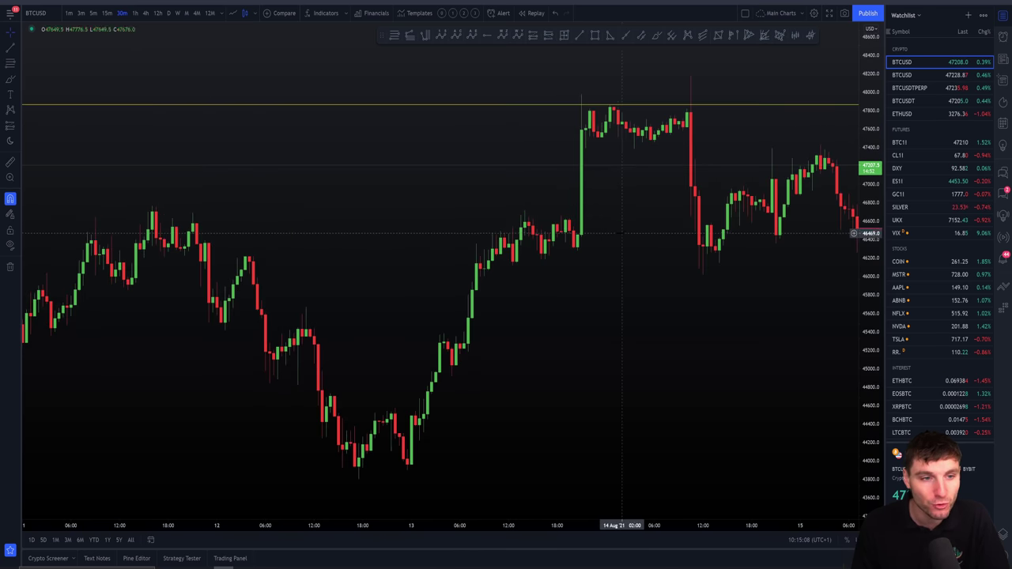
scroll(622, 233, up, 3)
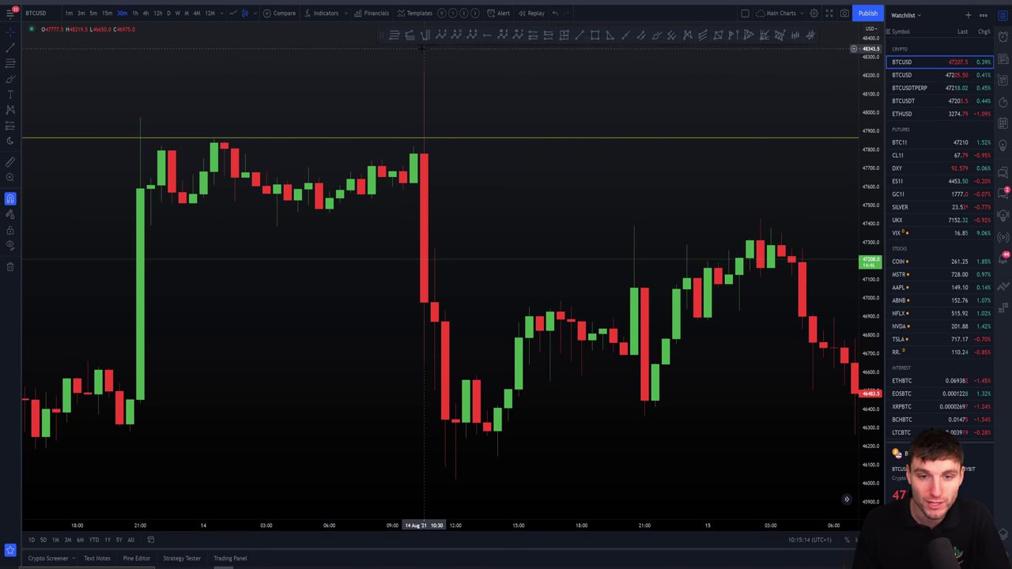
scroll(751, 435, down, 3)
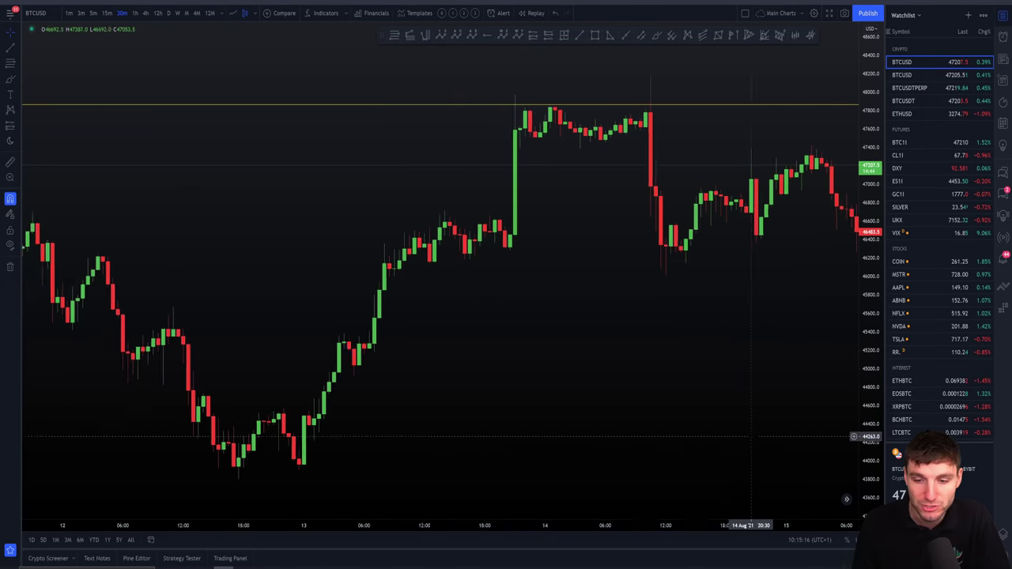
scroll(751, 436, down, 1)
drag(765, 431, 484, 416)
scroll(609, 416, down, 3)
drag(723, 416, 633, 412)
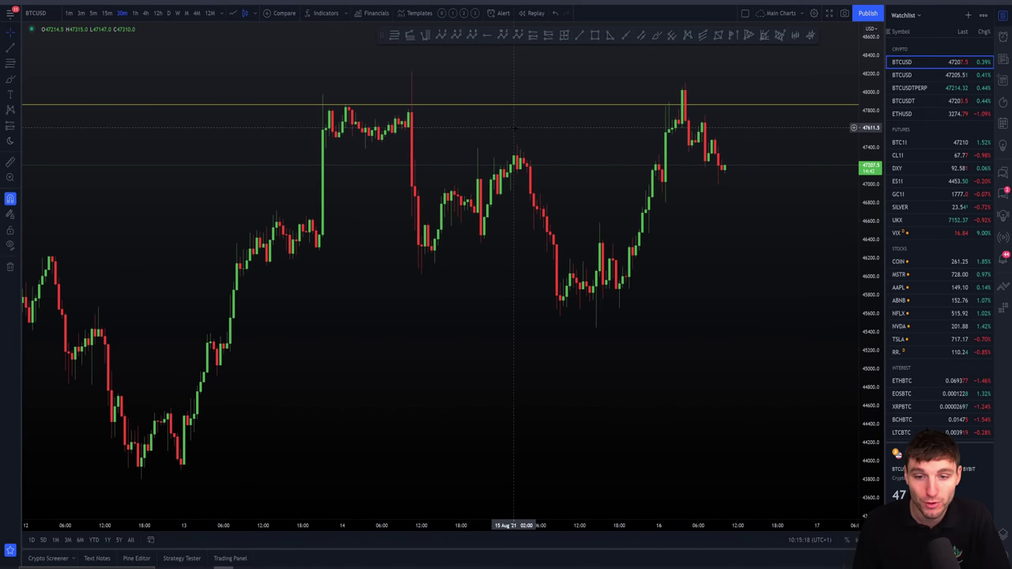
Step: Draw a second Fib Retracement from the 12 August low at 43800 up to the height of the 14 August high at 48230
scroll(656, 350, right, 5)
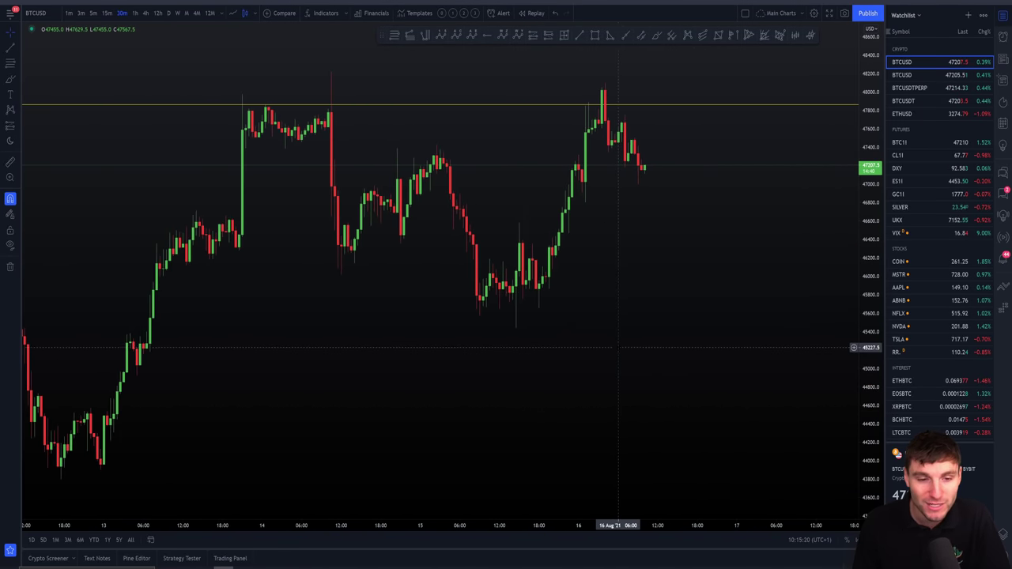
click(394, 35)
mouse_move(61, 478)
mouse_down()
mouse_move(169, 481)
mouse_move(491, 101)
mouse_move(539, 71)
mouse_up()
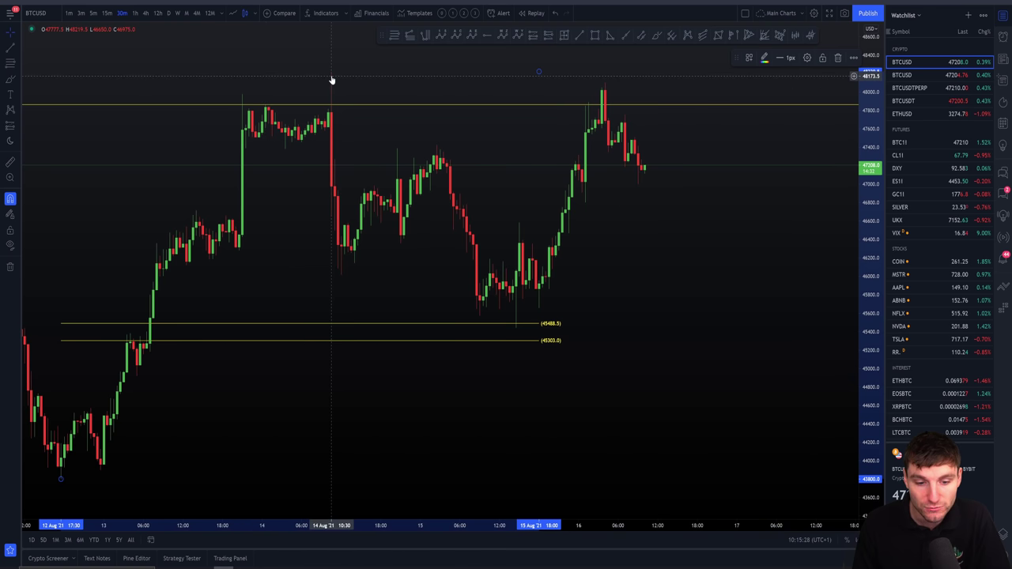
drag(539, 72, 540, 72)
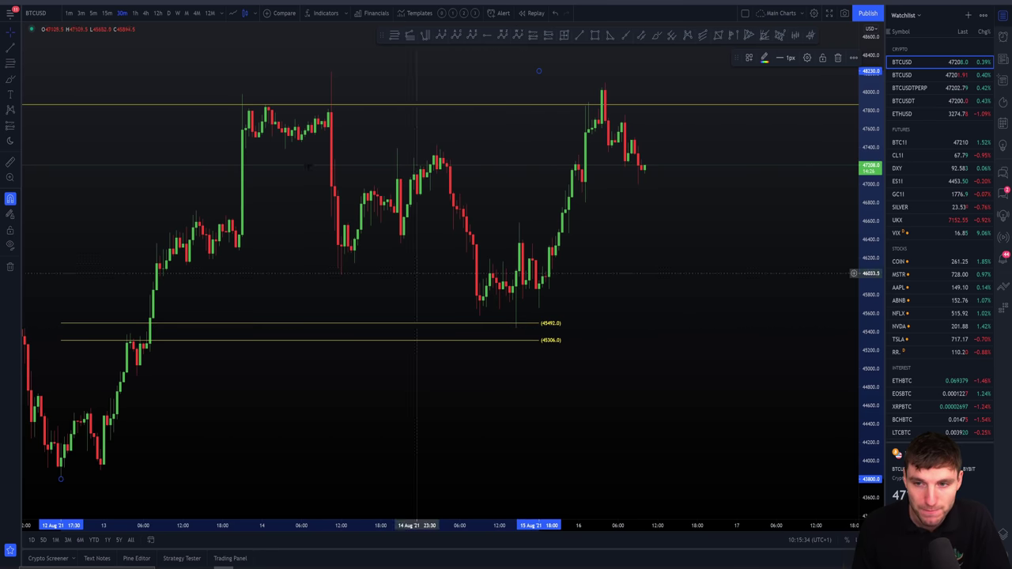
Step: Compare both sets of Fib levels on the 4-hour chart, and check the 15 August low against the lower set on 15-minute candles
click(145, 14)
scroll(617, 335, down, 6)
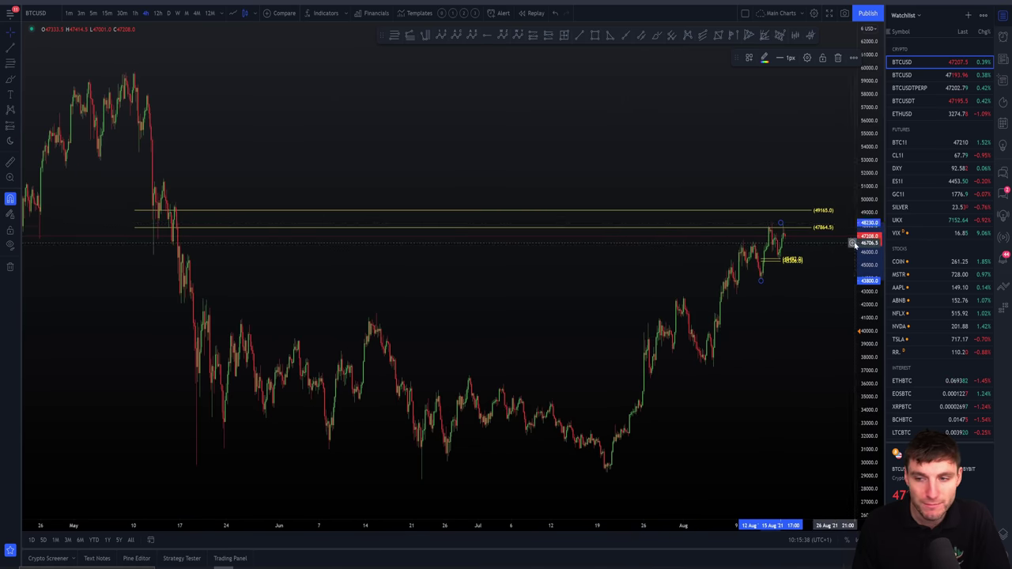
click(107, 13)
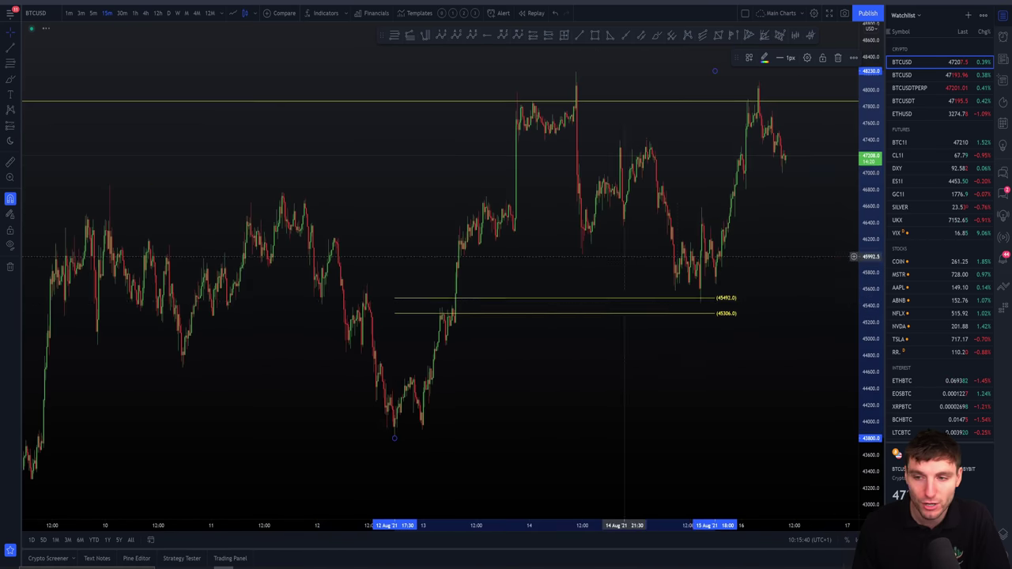
scroll(698, 384, down, 5)
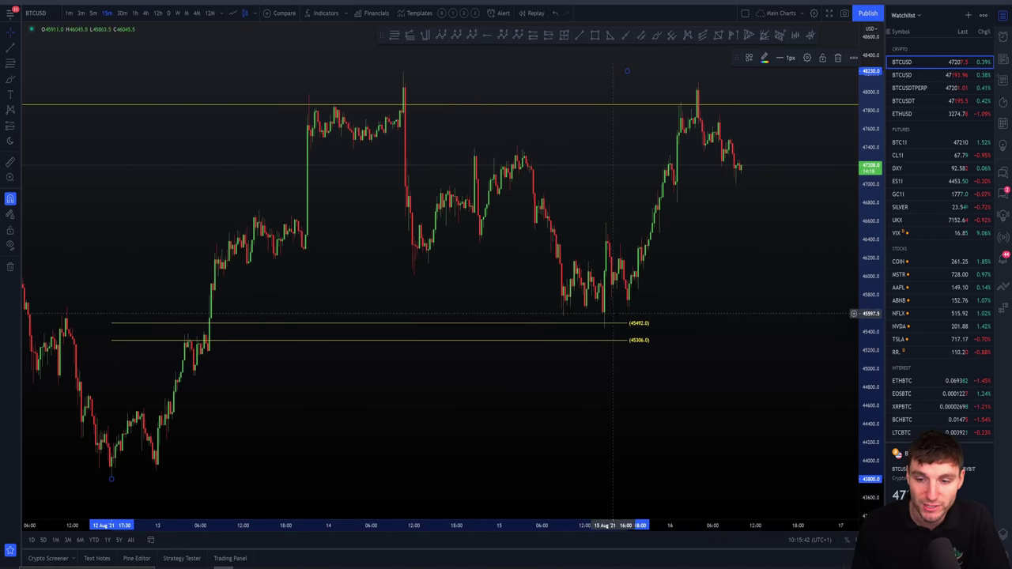
click(688, 354)
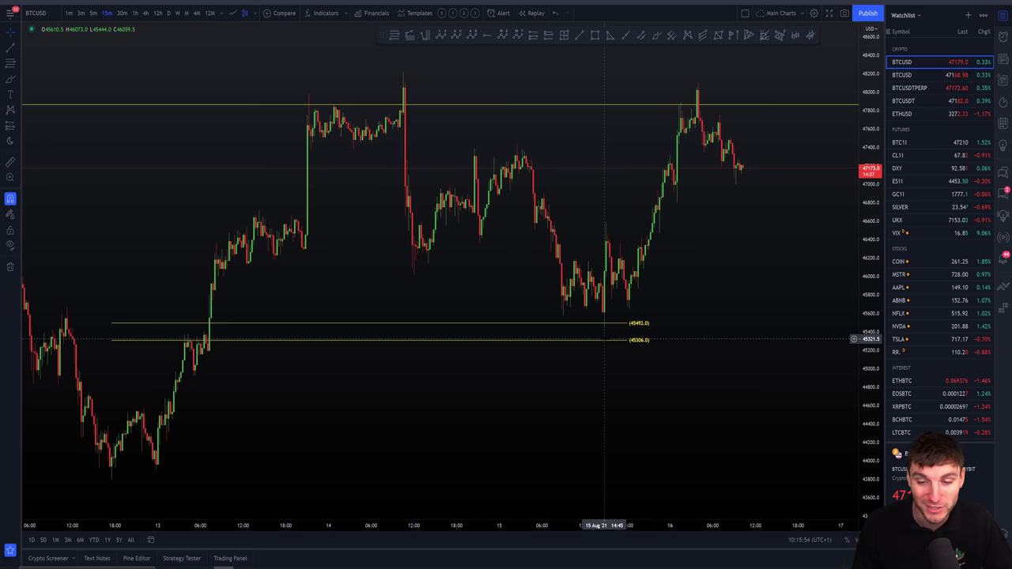
Step: Delete the Fib Retracement drawn from the 12 August low
click(612, 324)
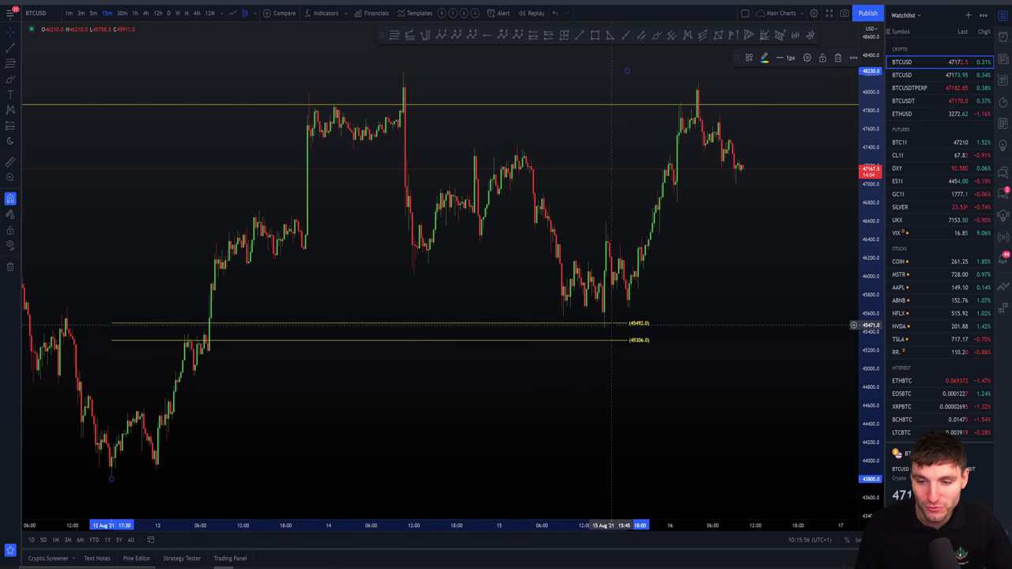
key(Delete)
drag(674, 351, 611, 340)
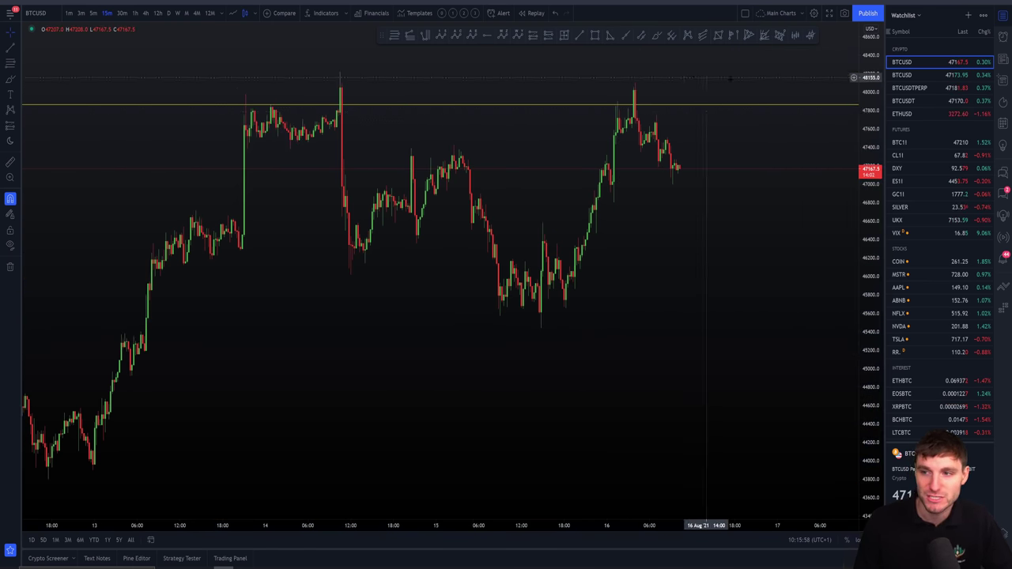
scroll(676, 308, up, 2)
scroll(692, 325, up, 1)
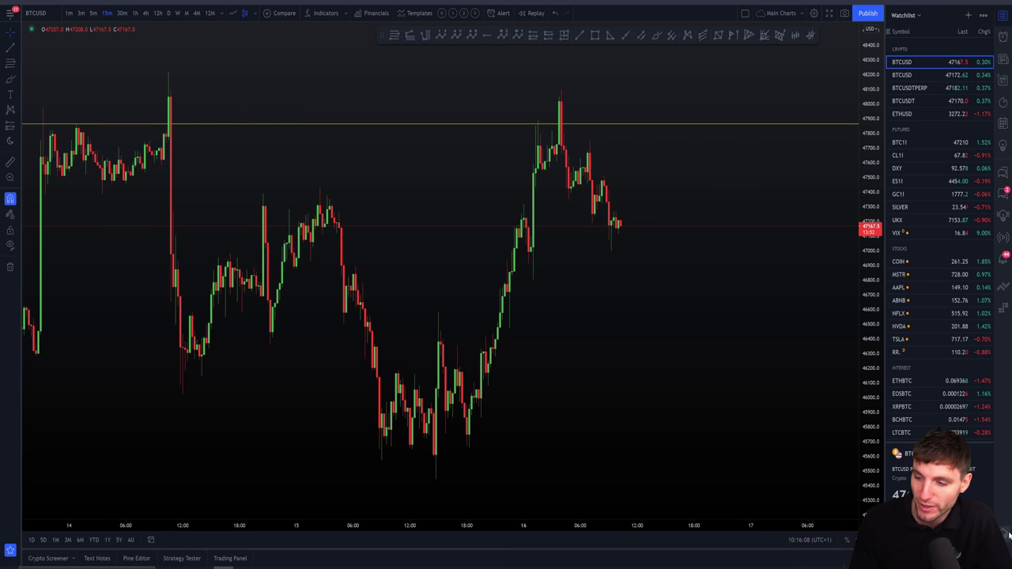
Step: Hide the remaining Fib Retracement drawing and review the BTCUSD trend since May on daily candles
click(1003, 80)
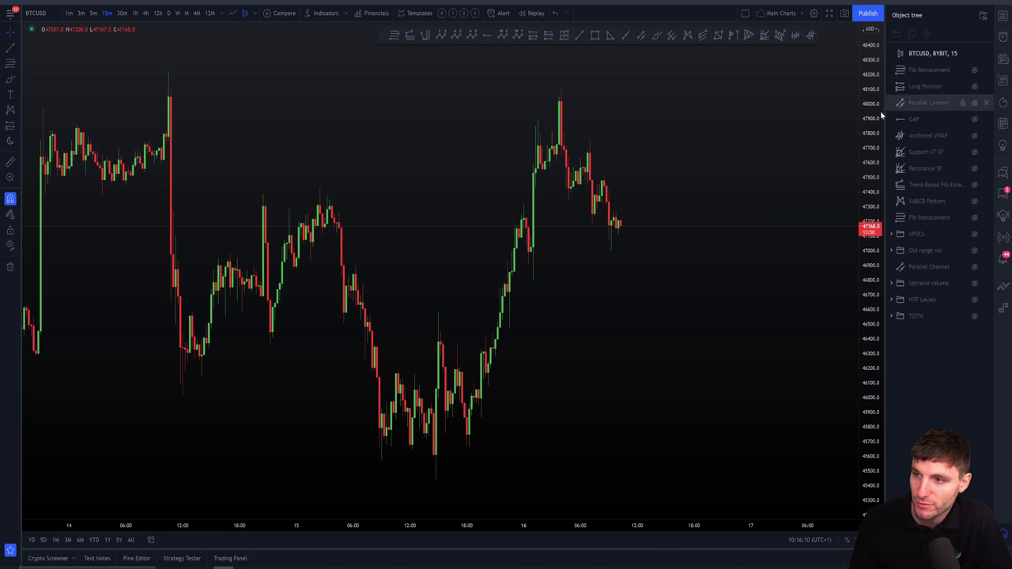
click(168, 12)
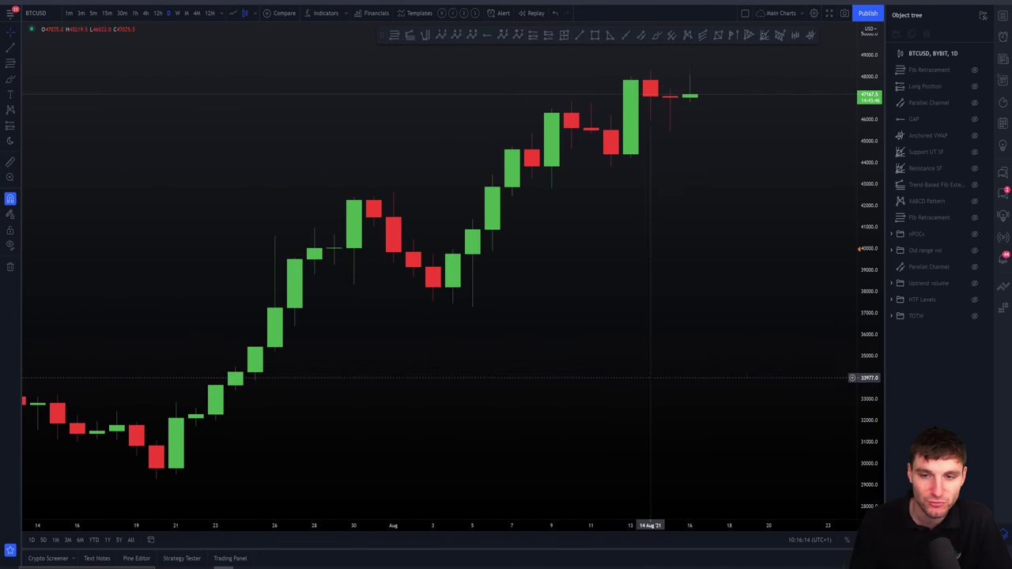
scroll(601, 360, down, 5)
drag(627, 360, 526, 362)
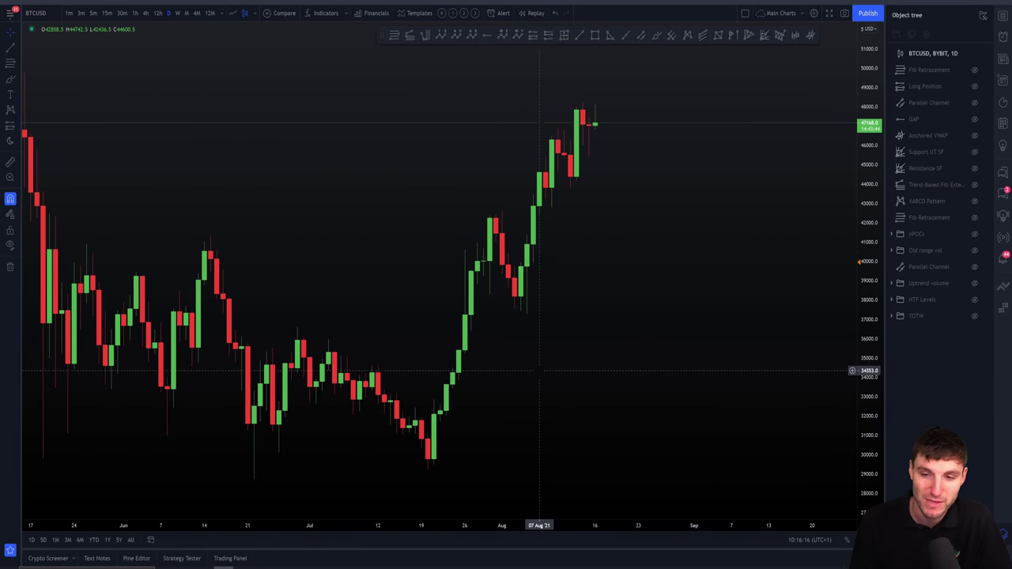
Step: Show the watchlist again and set the chart interval to 30 minutes
click(1002, 17)
click(121, 13)
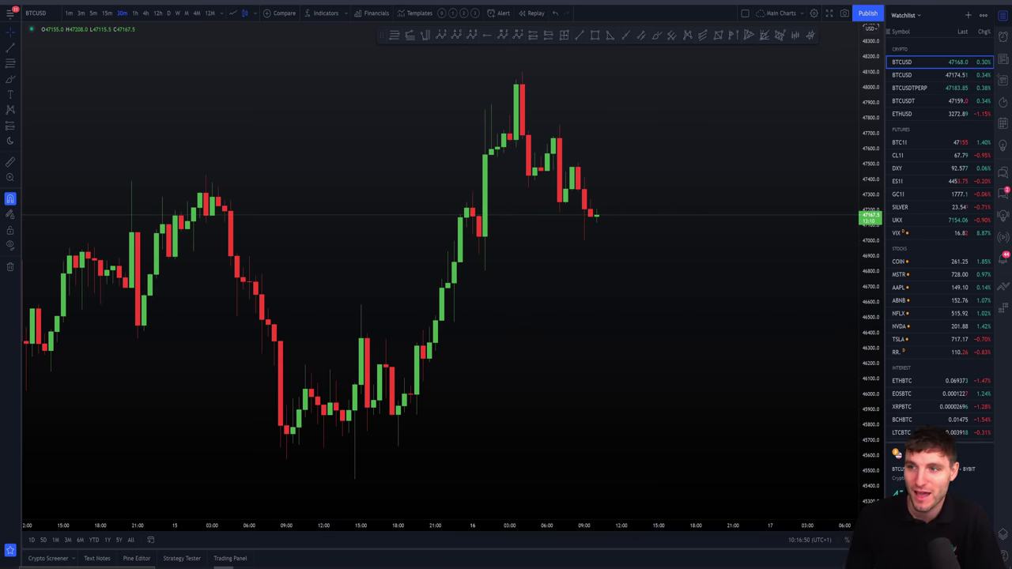
Step: Switch to Discord, view the rising wedge chart image from general-chat enlarged, and return to the TradingView chart
key(alt+Tab)
click(227, 124)
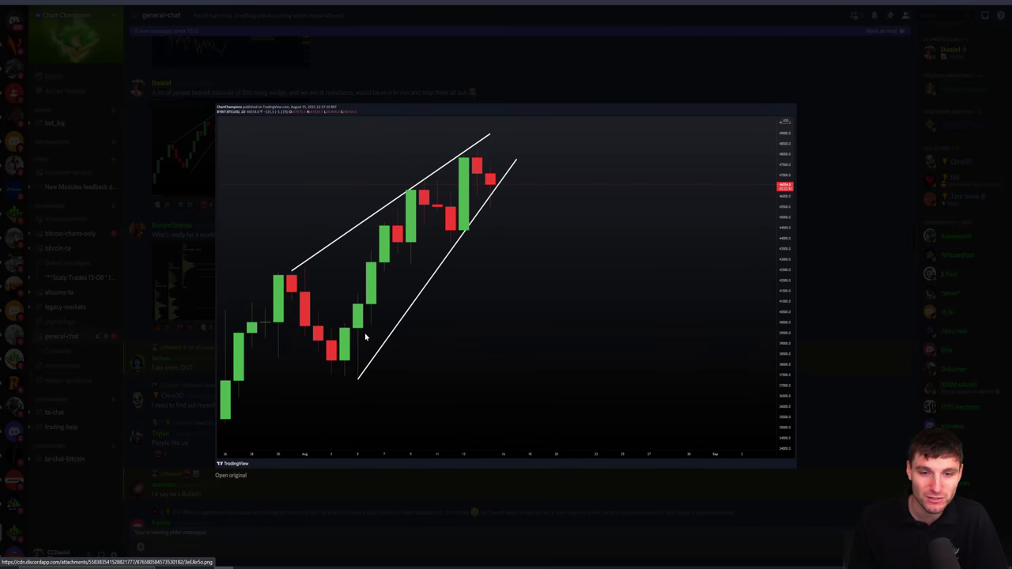
click(181, 106)
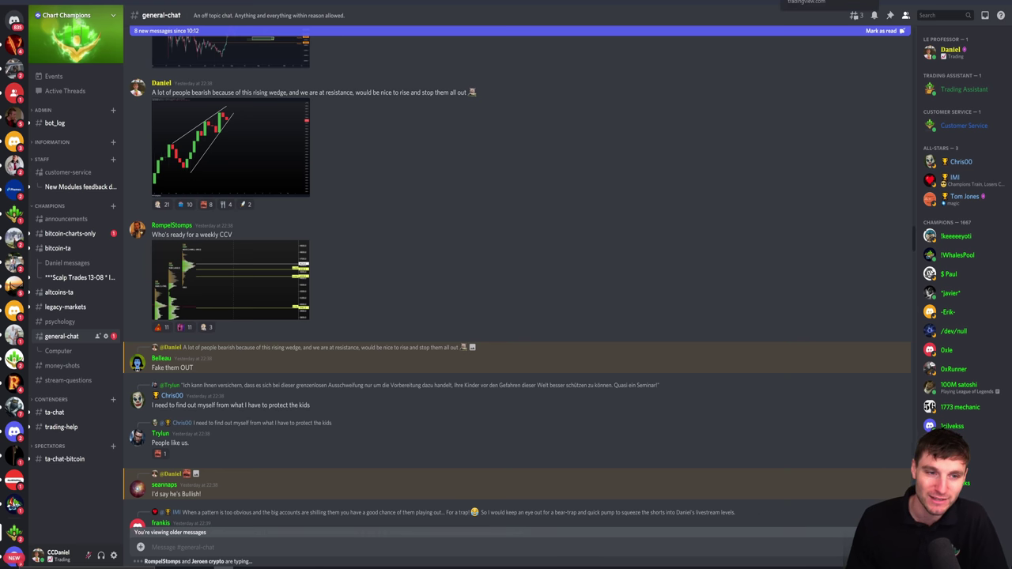
click(815, 1)
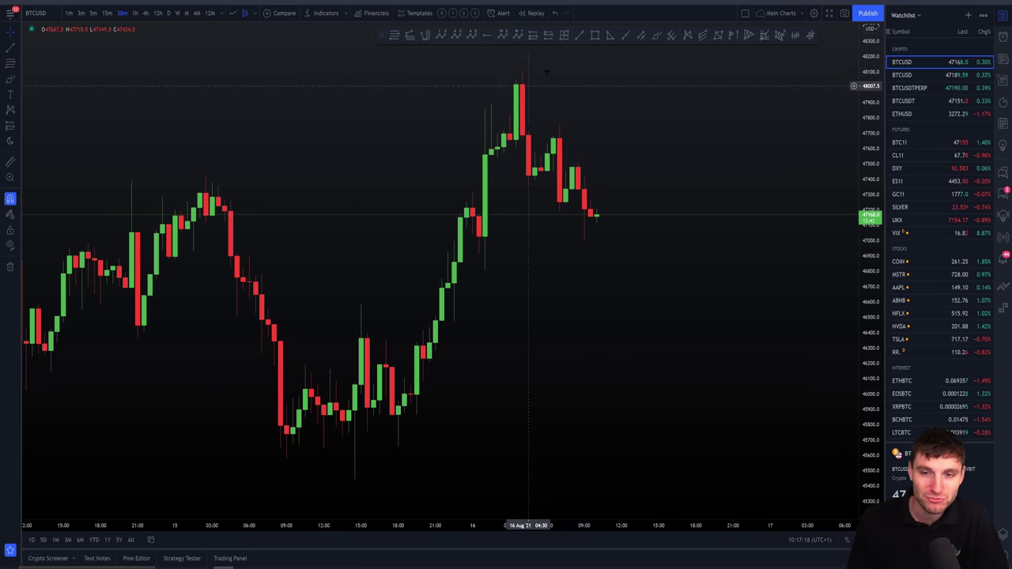
Step: Review the 30-minute BTCUSD candles since 14 August and compare them with the BTC1! futures chart from the watchlist
scroll(671, 427, down, 5)
scroll(696, 422, up, 2)
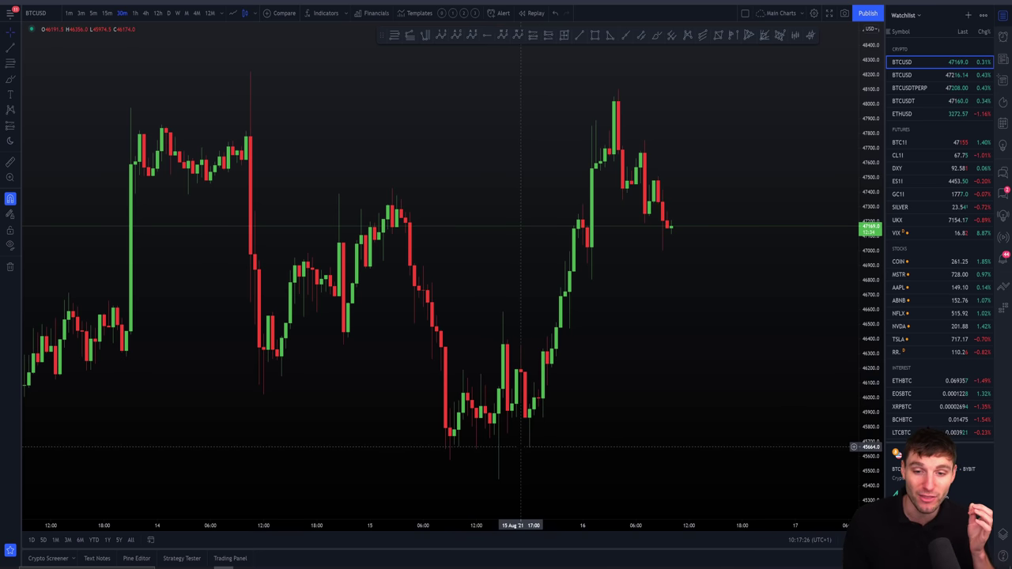
scroll(514, 444, up, 1)
drag(637, 399, 587, 398)
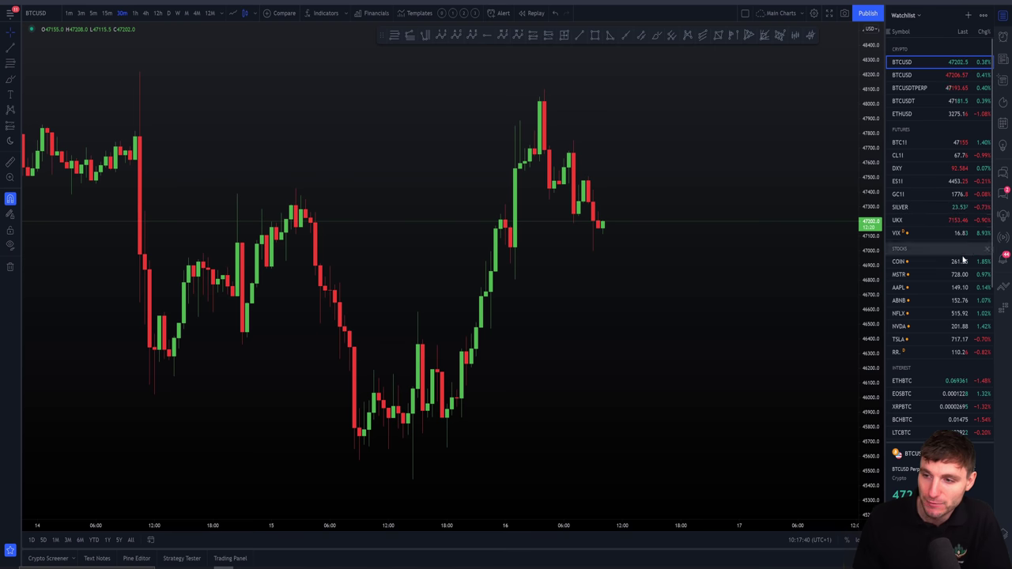
click(918, 142)
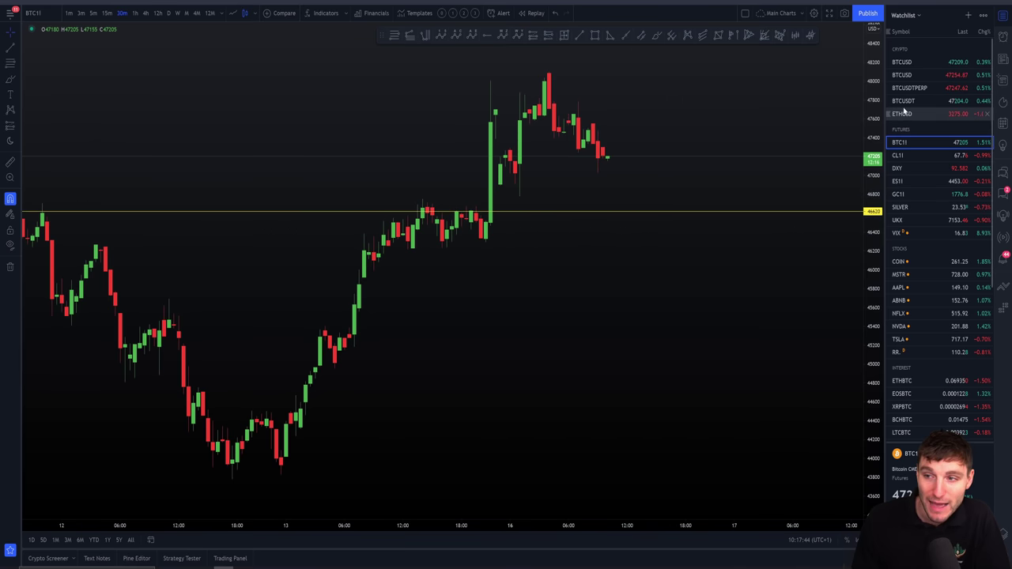
click(902, 62)
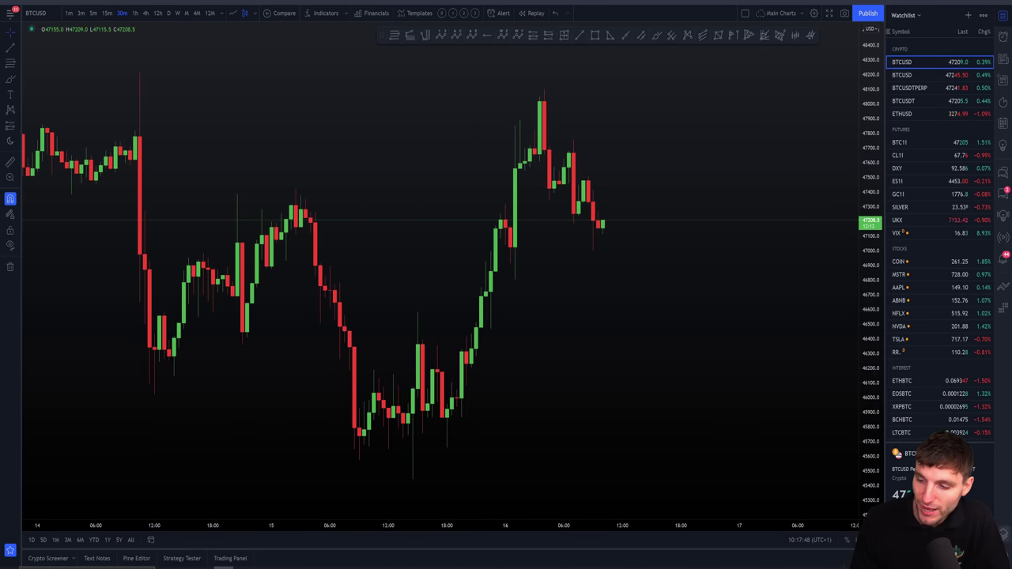
Step: Make the hidden GAP line visible on the 30-minute BTCUSD chart and bring back the watchlist
click(1003, 125)
click(976, 120)
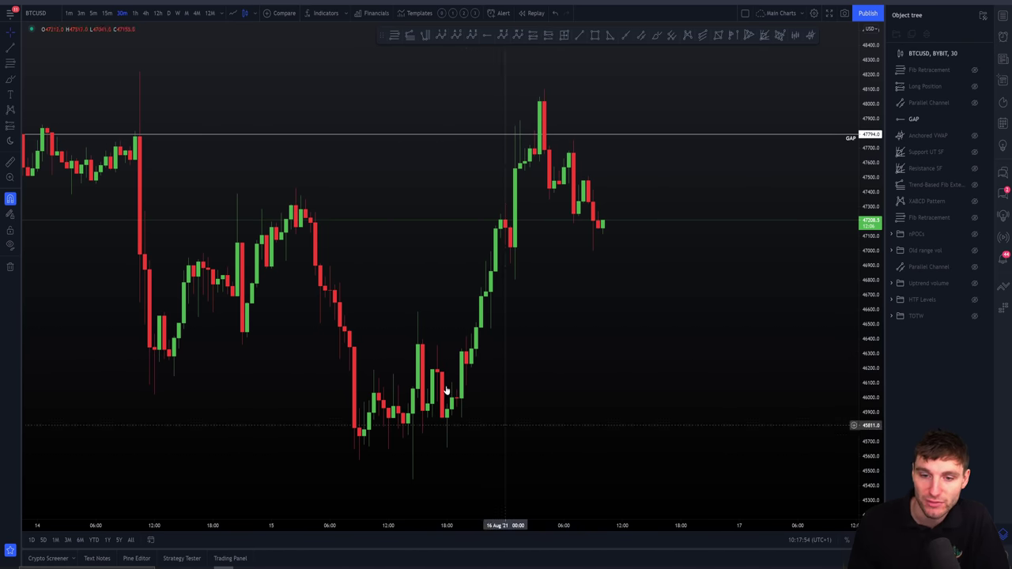
drag(661, 376, 741, 381)
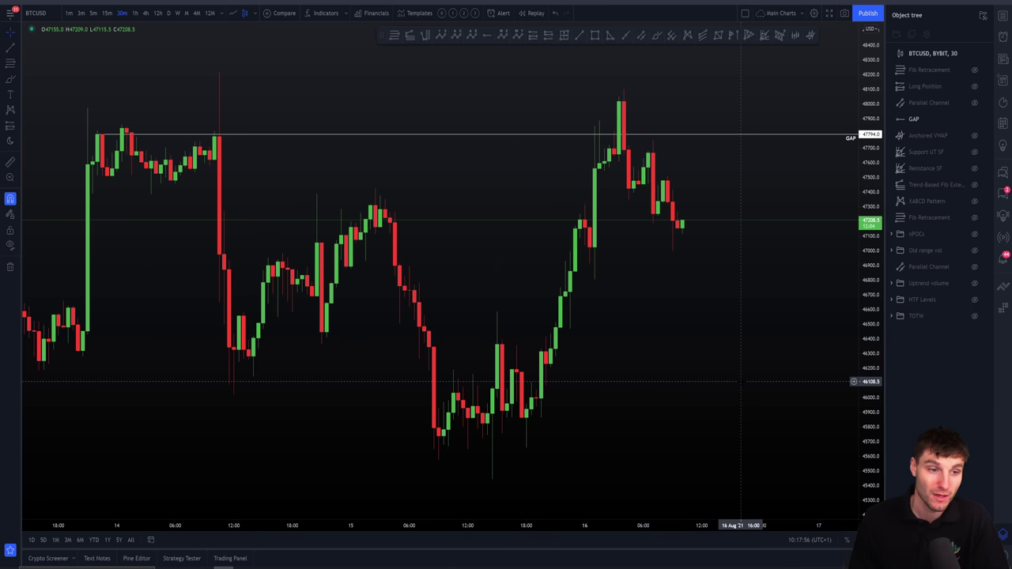
scroll(741, 381, up, 1)
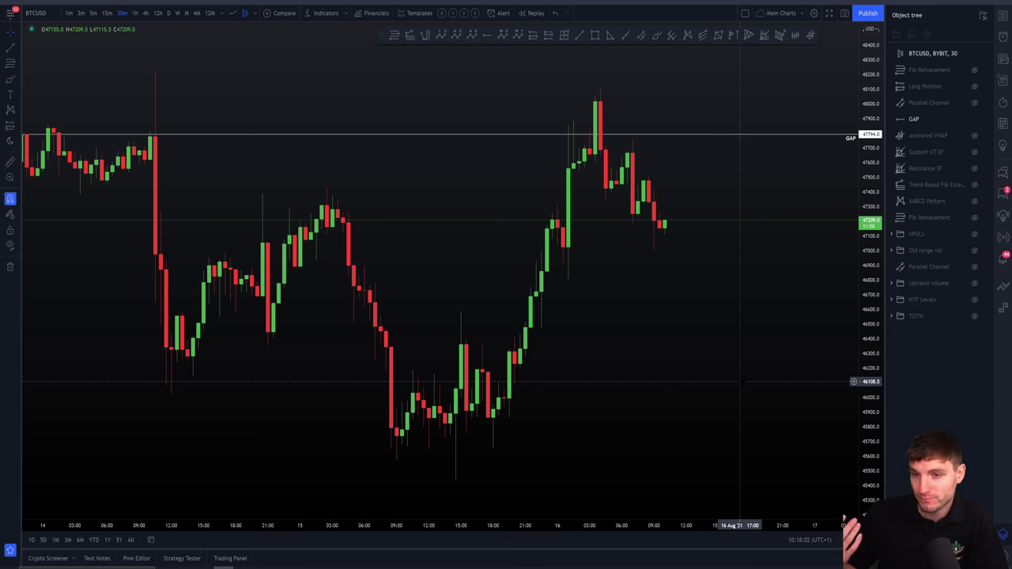
click(1004, 16)
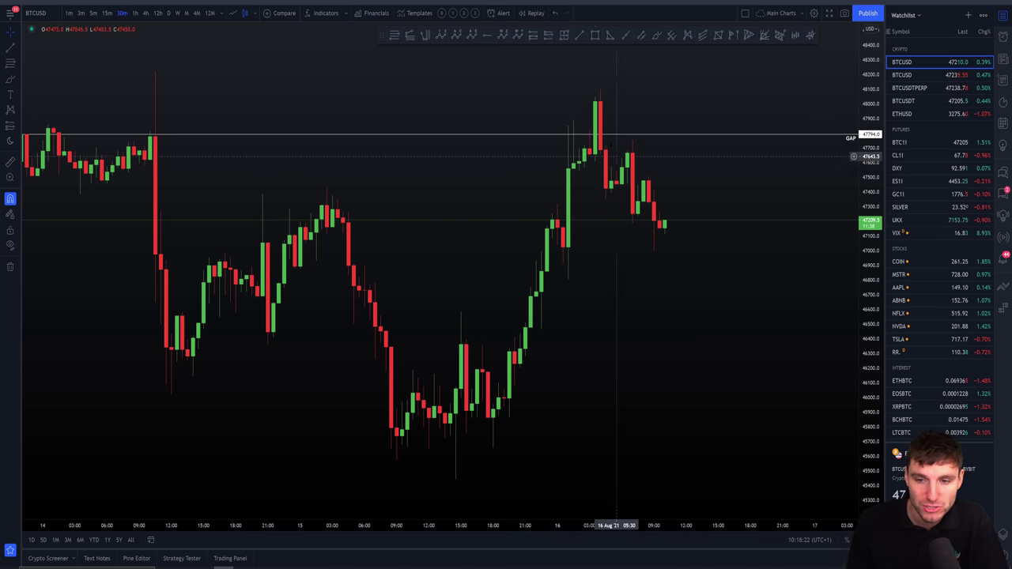
Step: Set the BTCUSD chart interval to 5 minutes and show the indicator set with the volume profile
scroll(673, 369, down, 2)
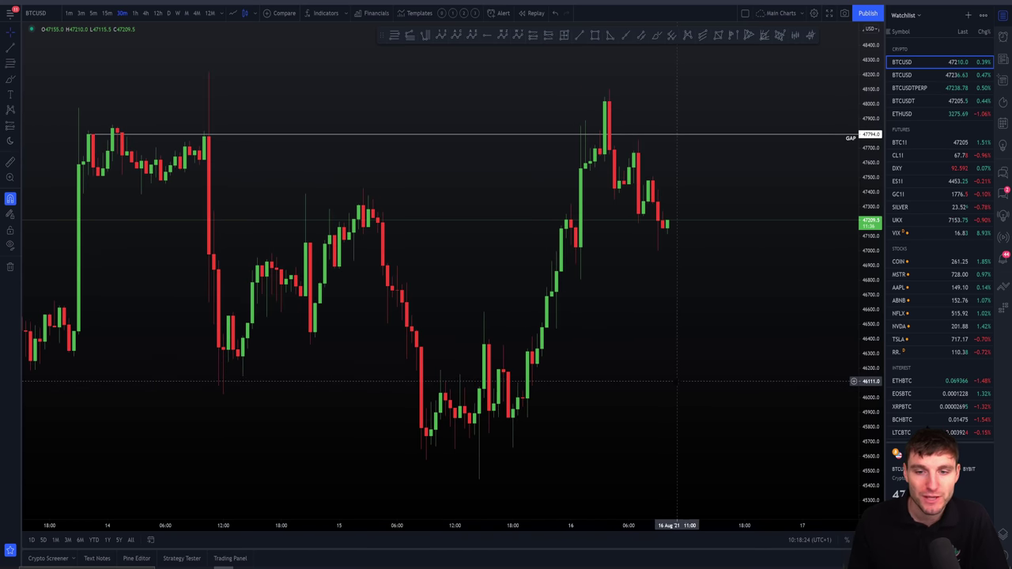
scroll(684, 380, up, 1)
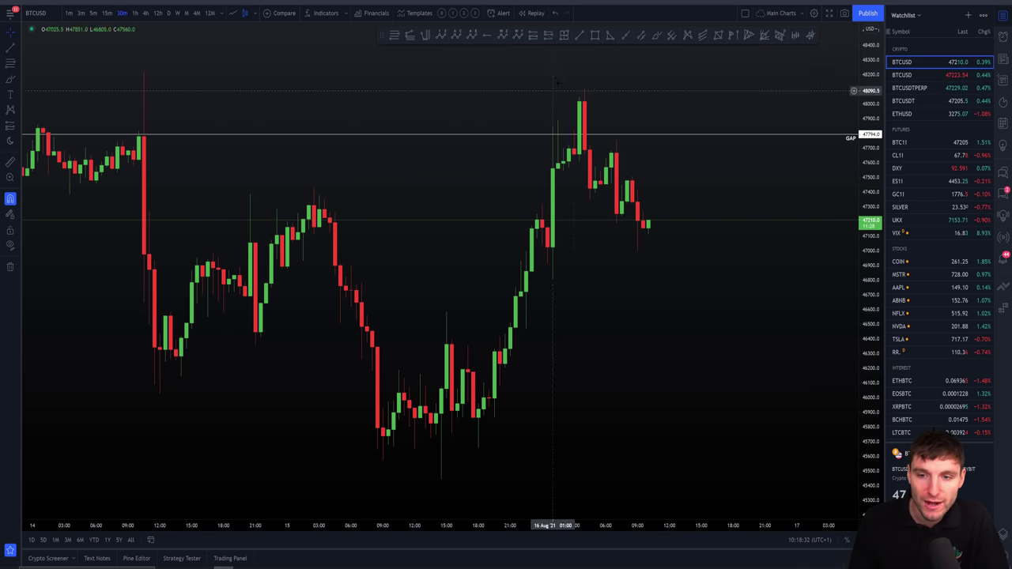
click(94, 14)
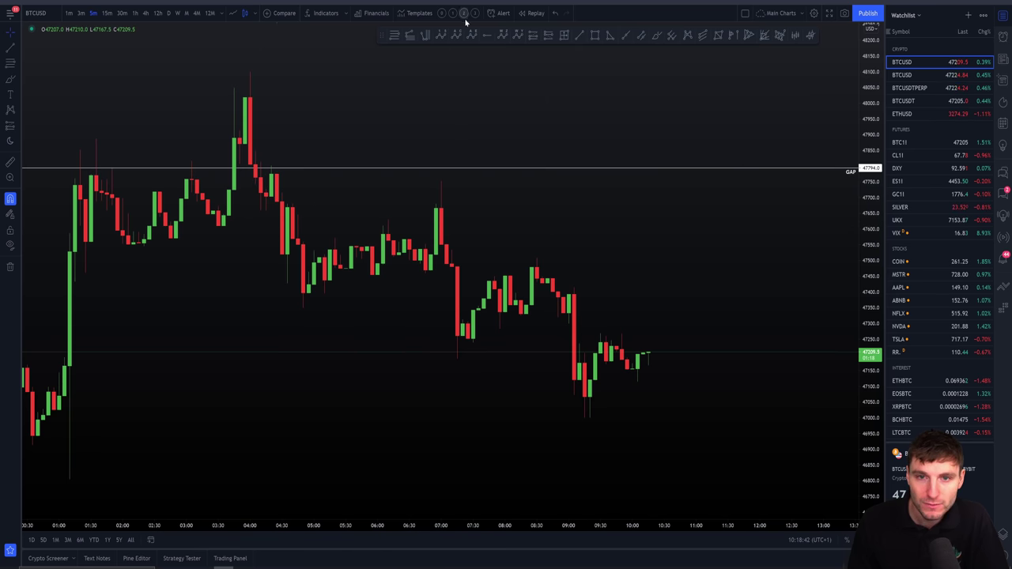
drag(653, 316, 595, 327)
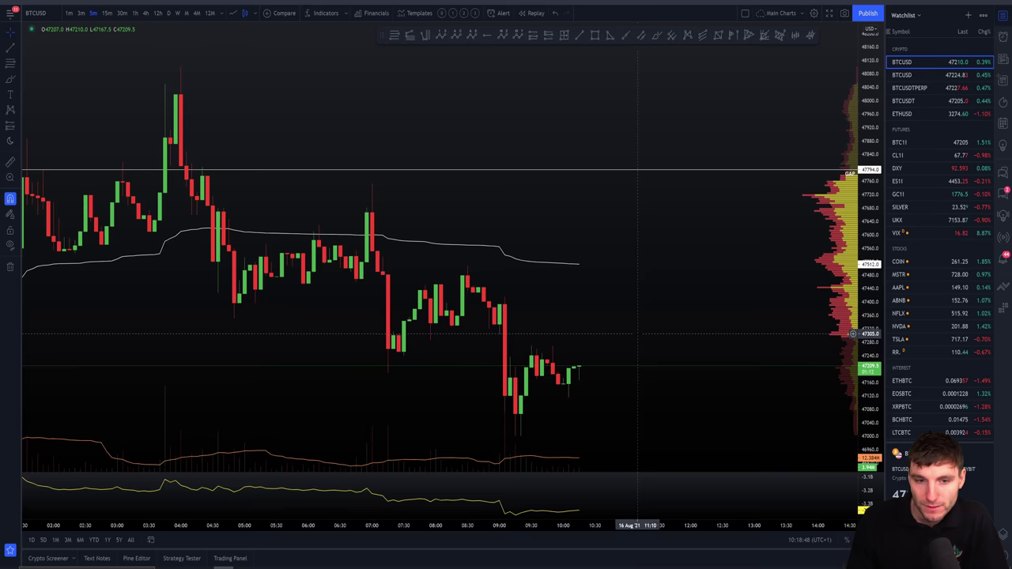
scroll(639, 335, down, 5)
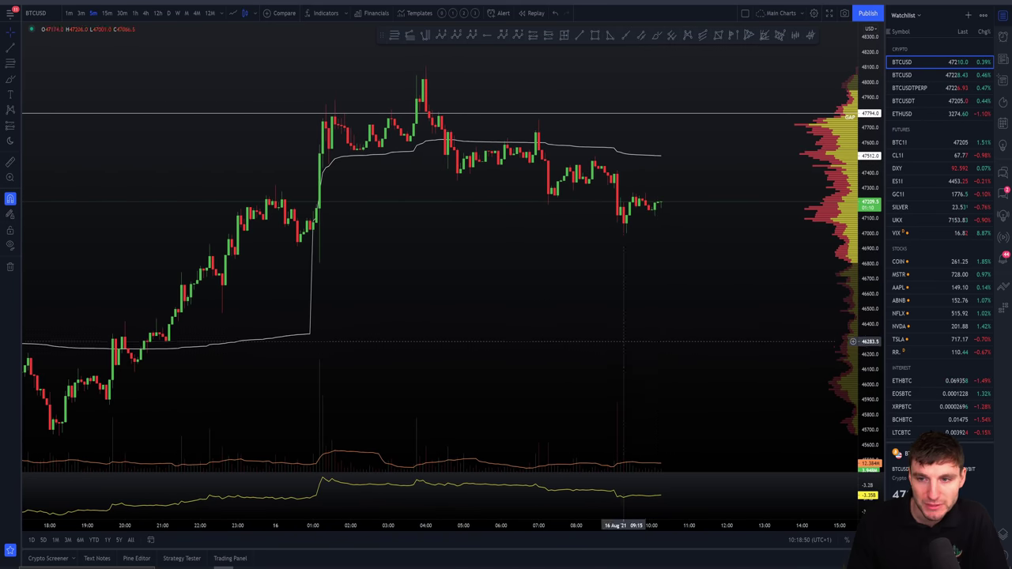
Step: Clear the indicators from the BTCUSD chart and set the chart interval to 15 minutes
click(122, 12)
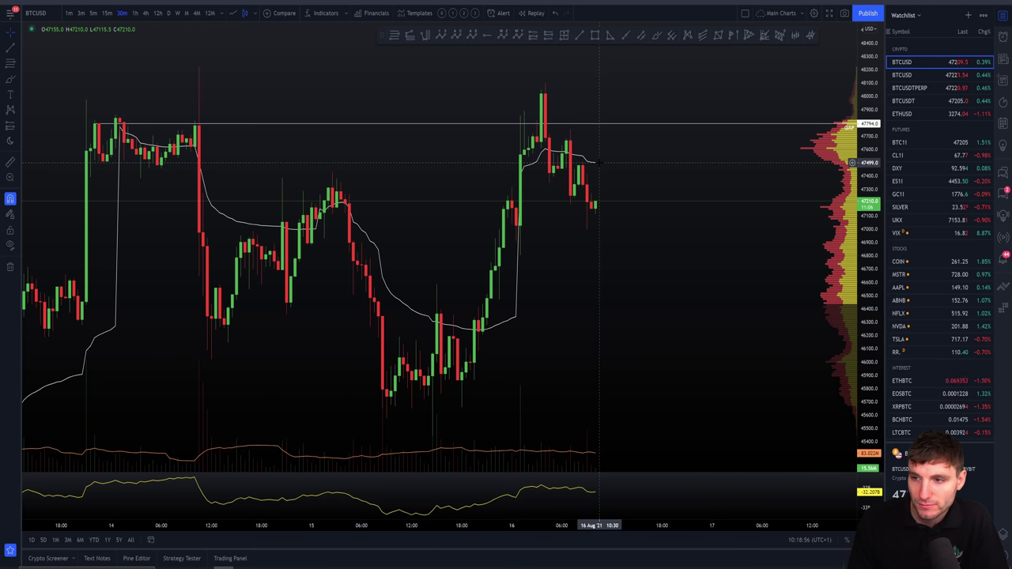
click(443, 15)
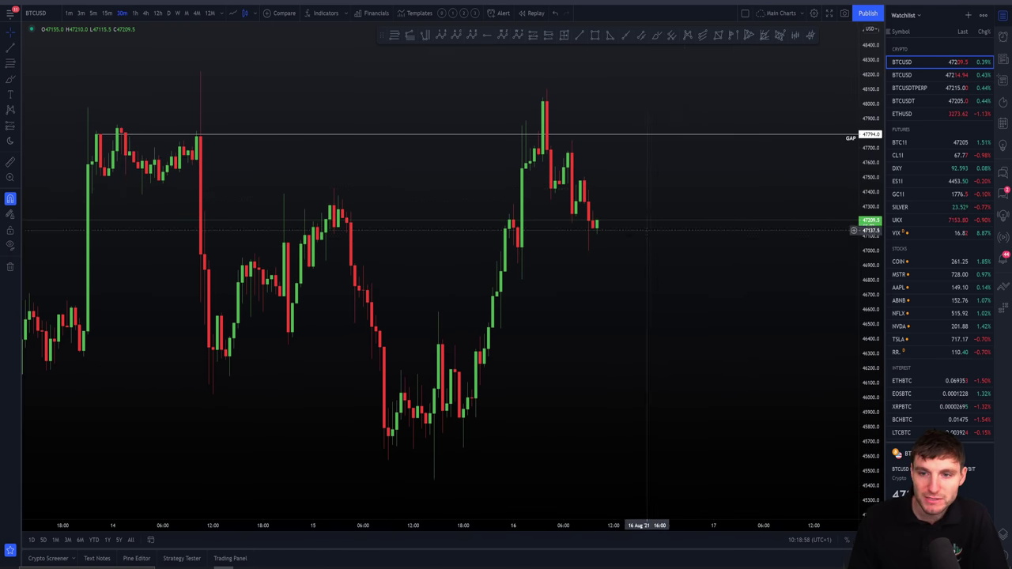
drag(708, 261, 590, 296)
scroll(590, 296, up, 8)
click(107, 12)
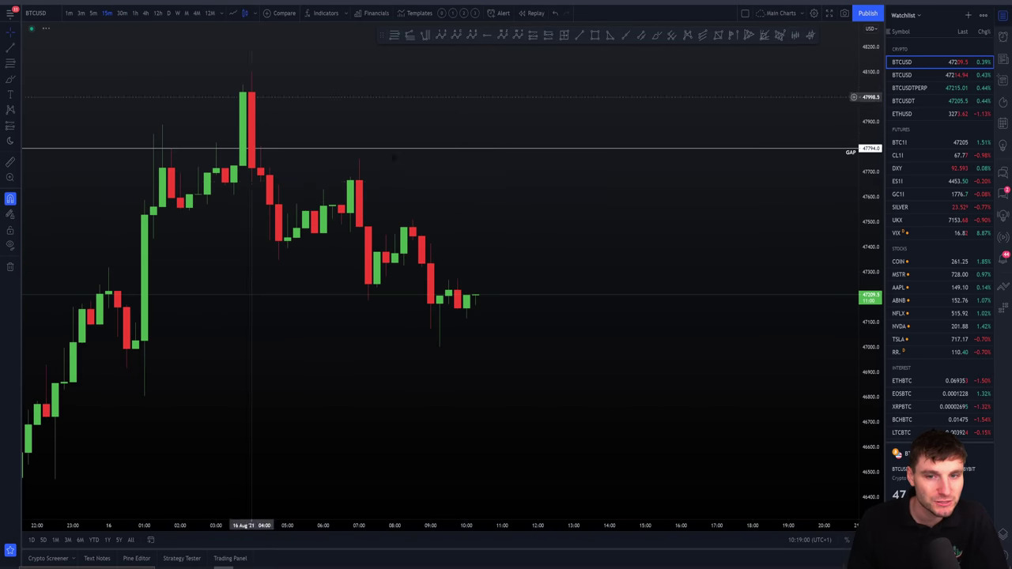
Step: Draw a Fib Retracement from the 16 August high at 48100.0 to the low at 47001.0, and delete it
click(244, 83)
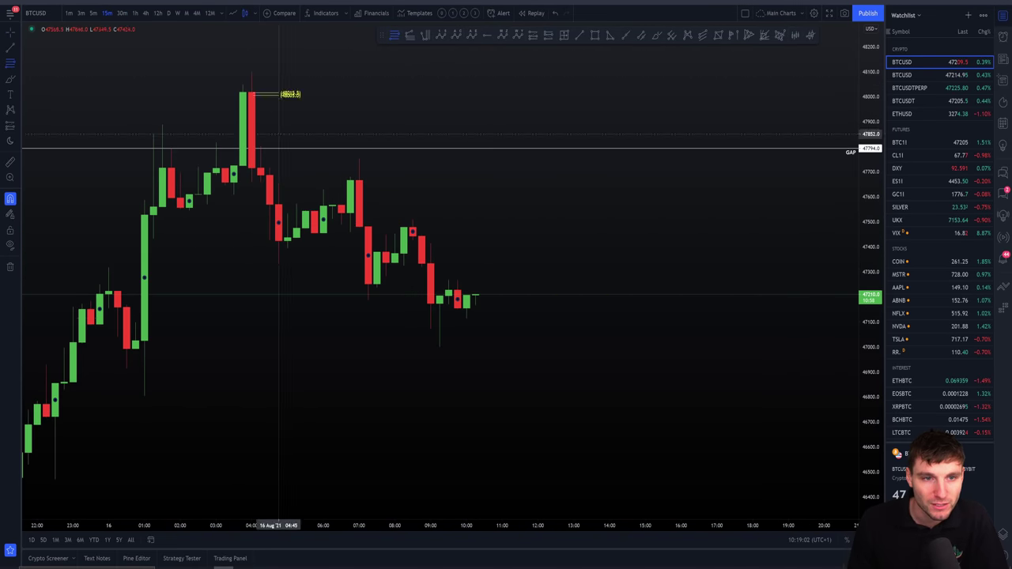
click(439, 346)
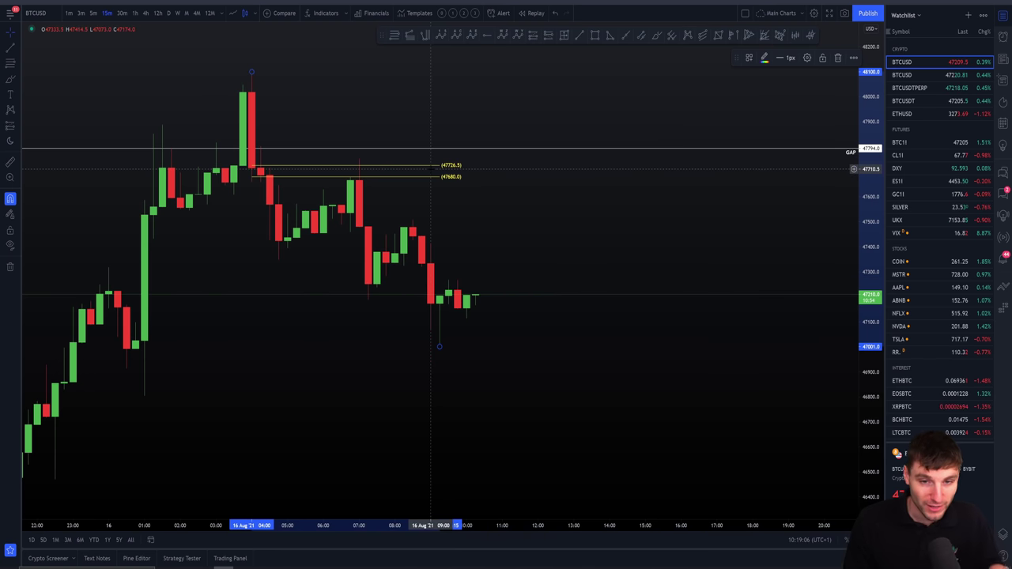
key(Delete)
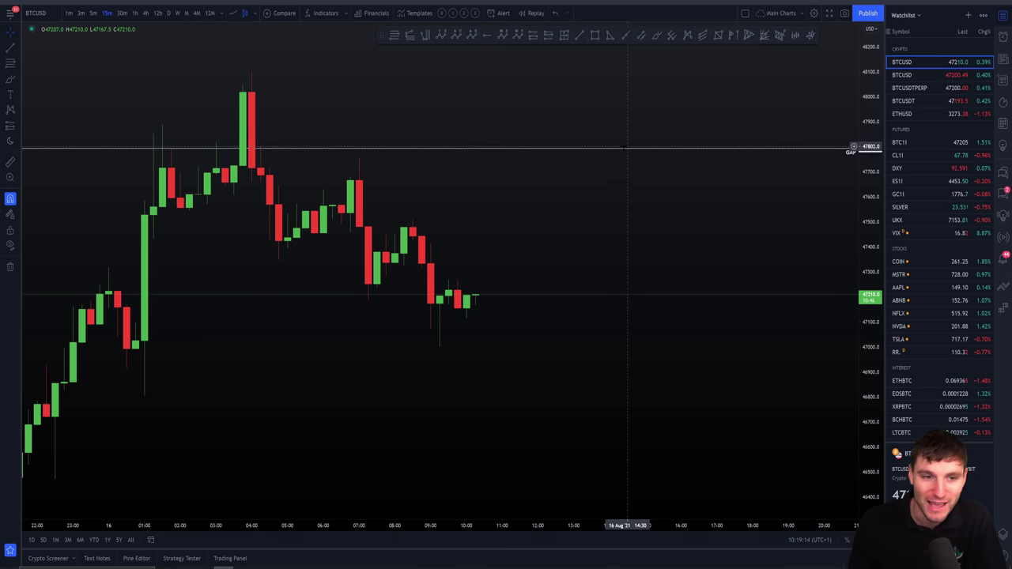
Step: Compare the recent BTCUSD price action on the 5-minute and 30-minute intervals
click(91, 14)
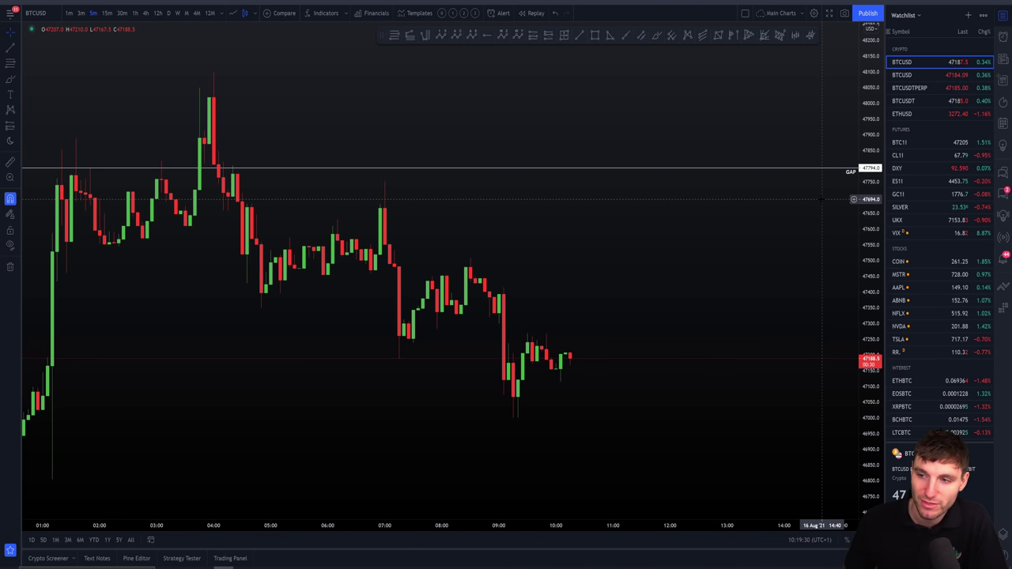
click(122, 13)
scroll(669, 158, down, 3)
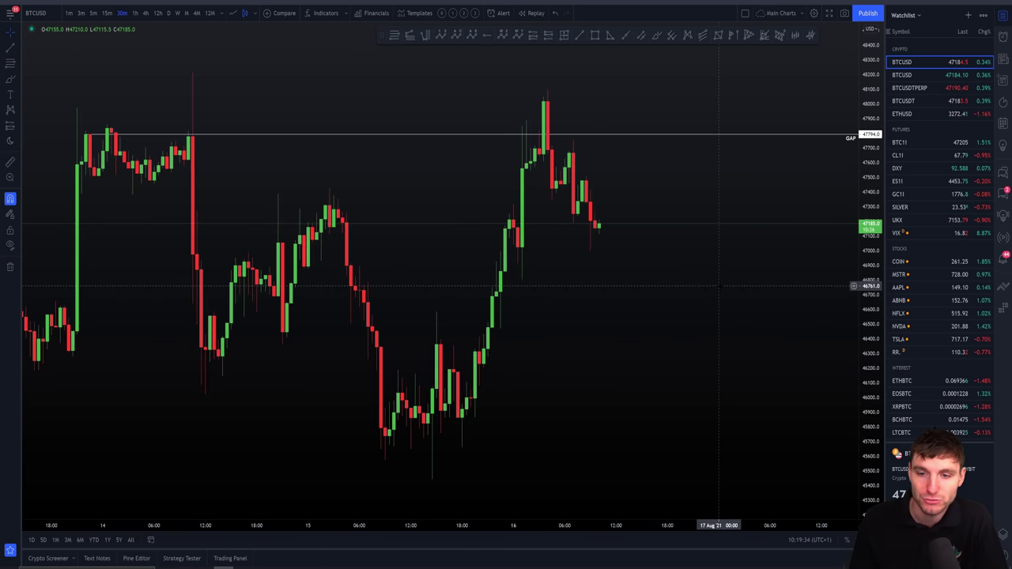
scroll(670, 207, up, 2)
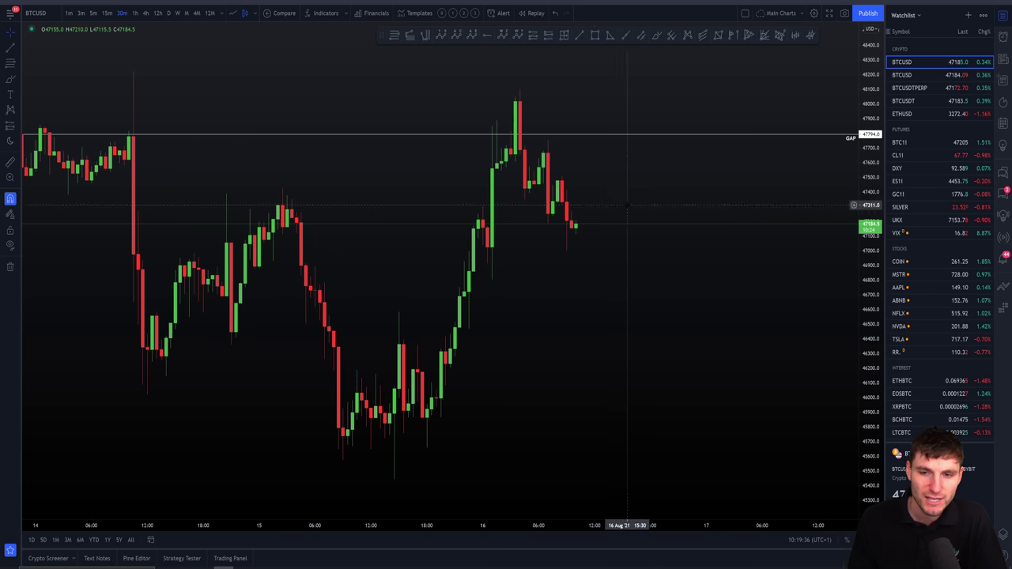
Step: Examine the BTCUSD candles since 14 August on the 5-minute interval, and set the chart to 15 minutes
click(93, 13)
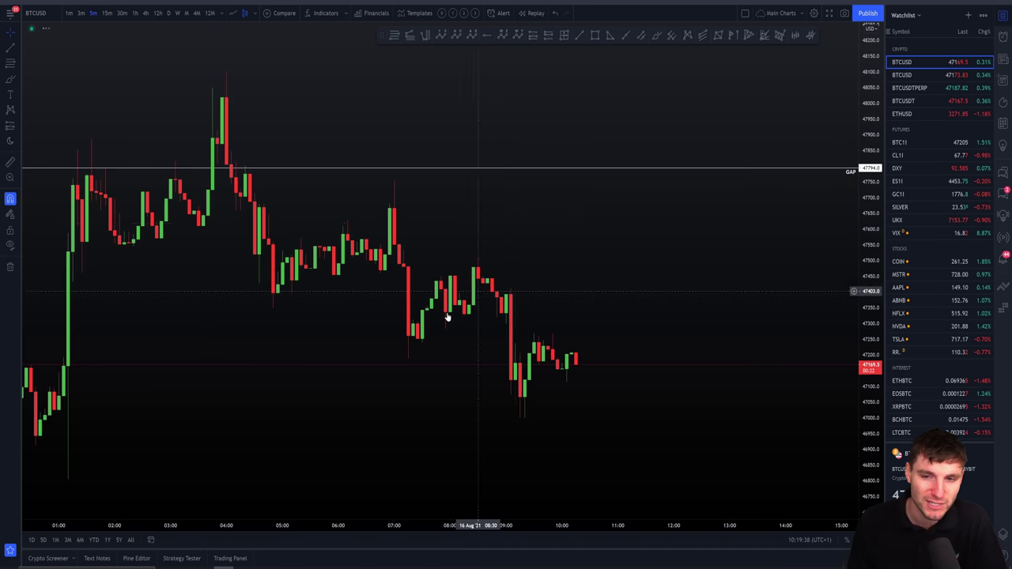
scroll(553, 356, down, 5)
scroll(617, 403, up, 2)
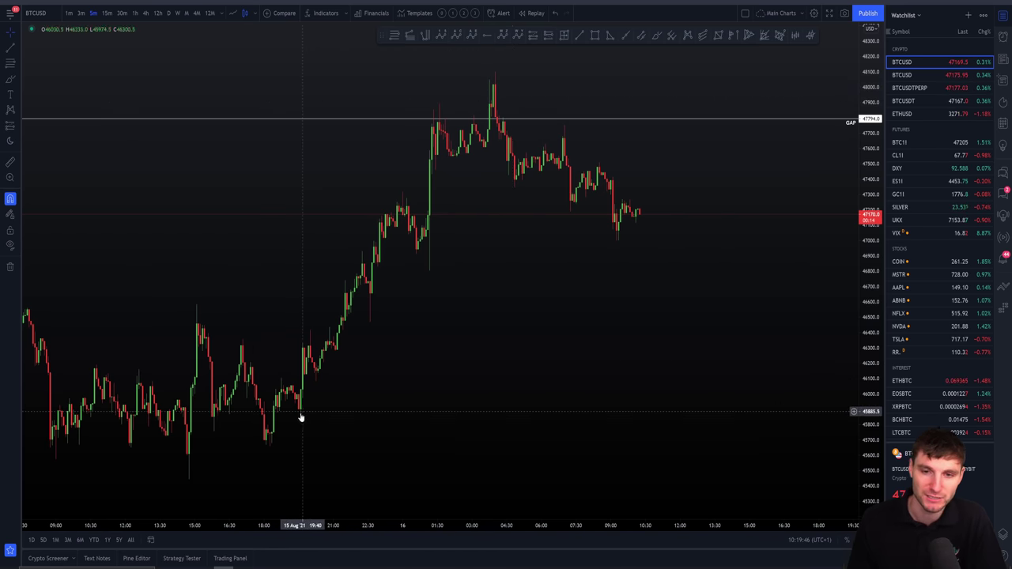
scroll(648, 417, down, 6)
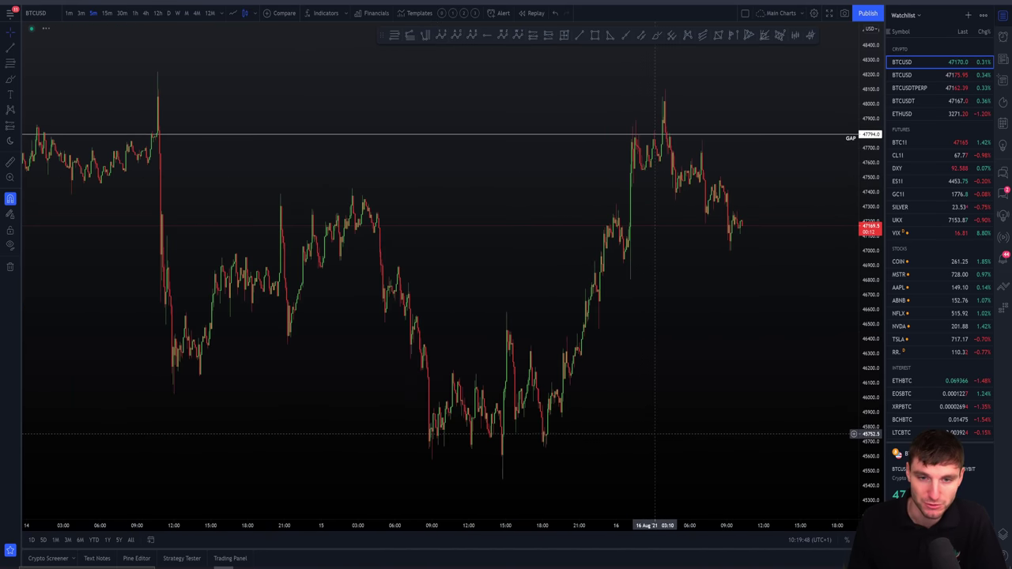
scroll(656, 434, up, 3)
drag(681, 441, 565, 459)
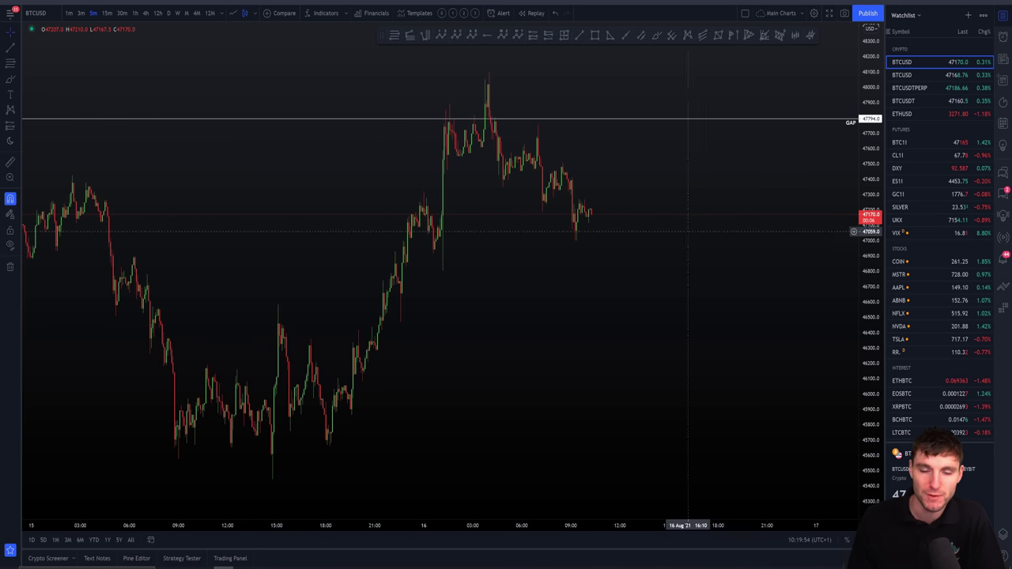
click(107, 13)
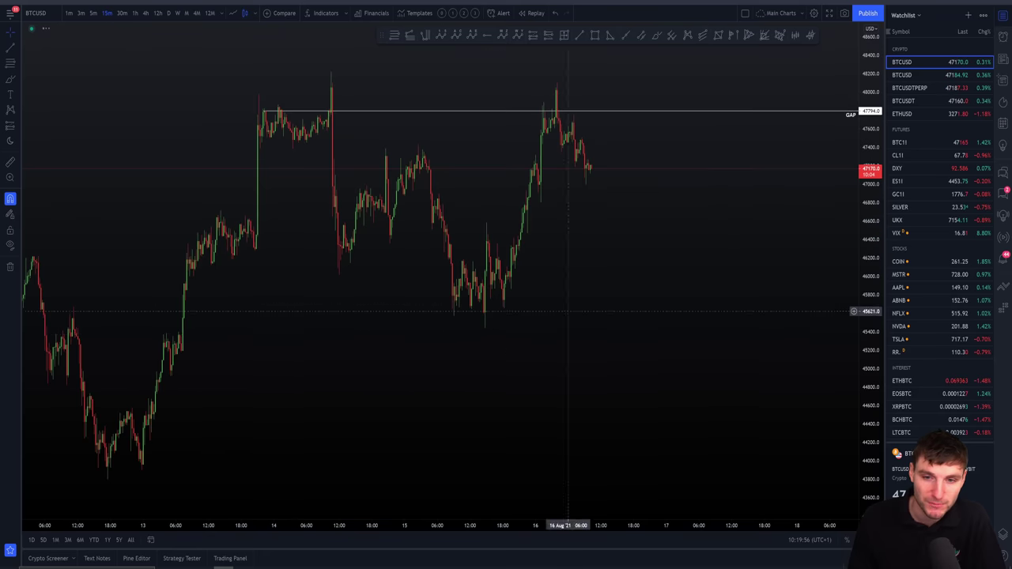
scroll(705, 358, up, 5)
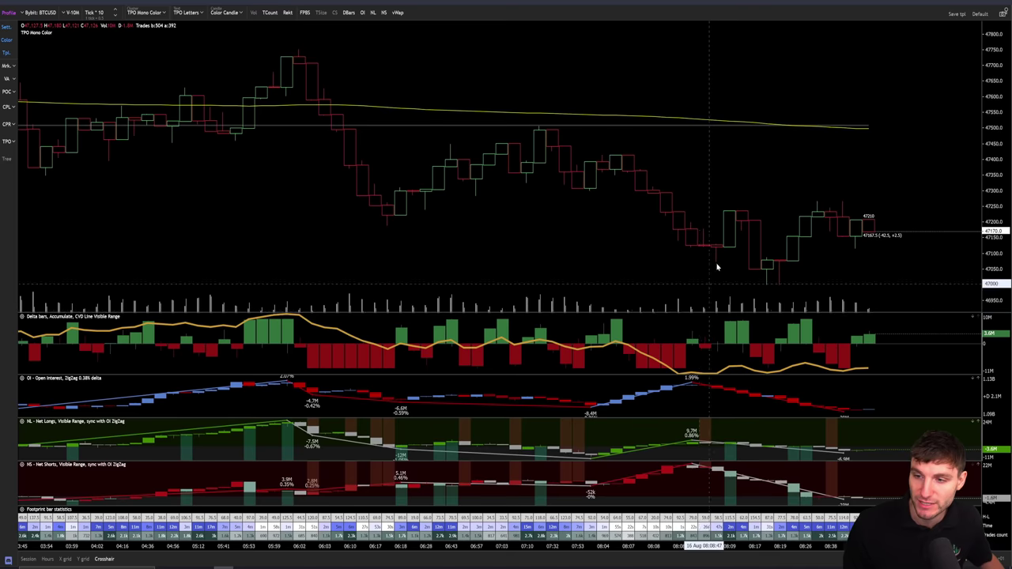
Step: Switch to the order-flow charting app, examine the daily volume profiles and Bybit BTCUSD layouts, and return to TradingView
scroll(759, 210, down, 5)
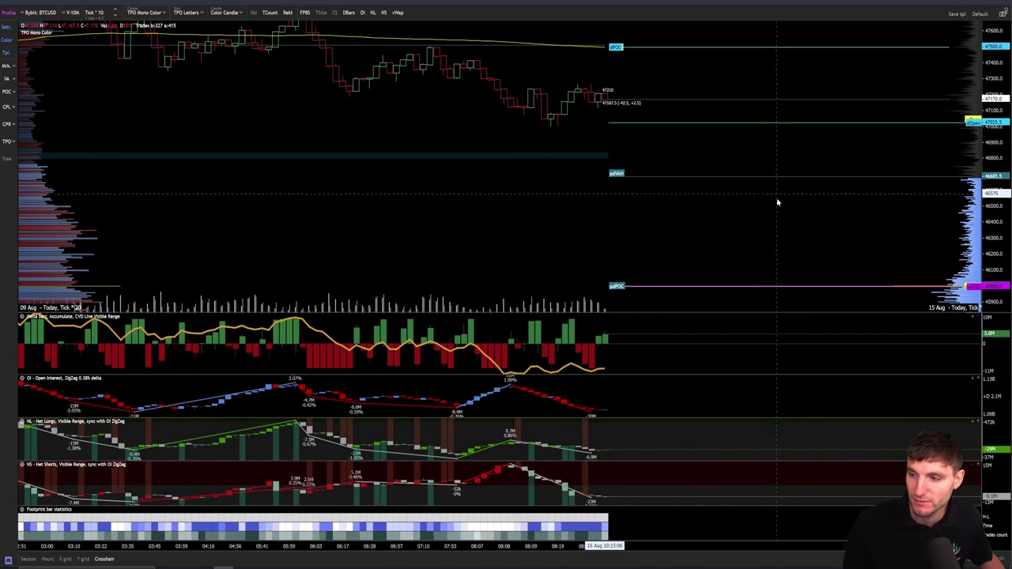
key(1)
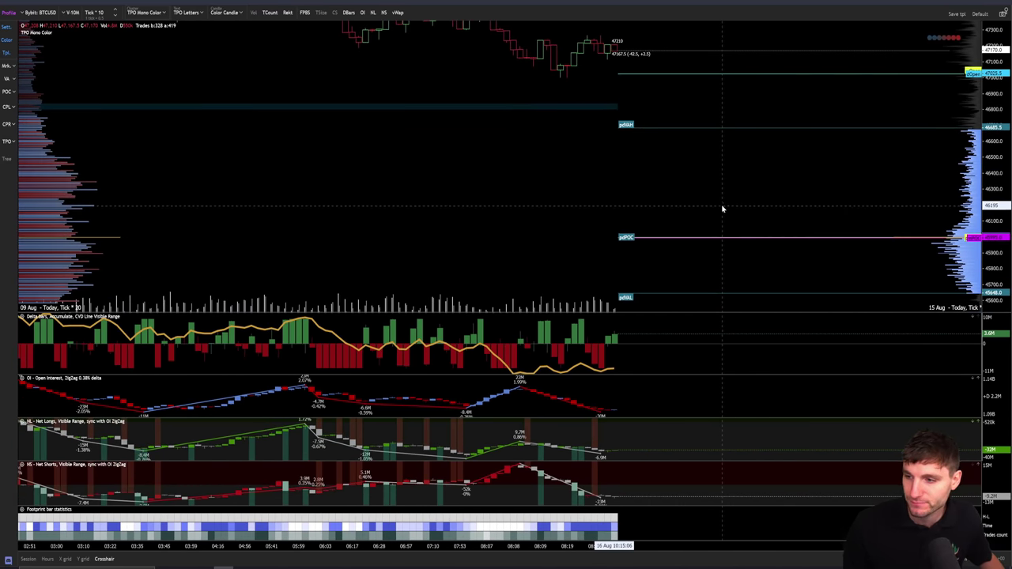
key(ctrl+3)
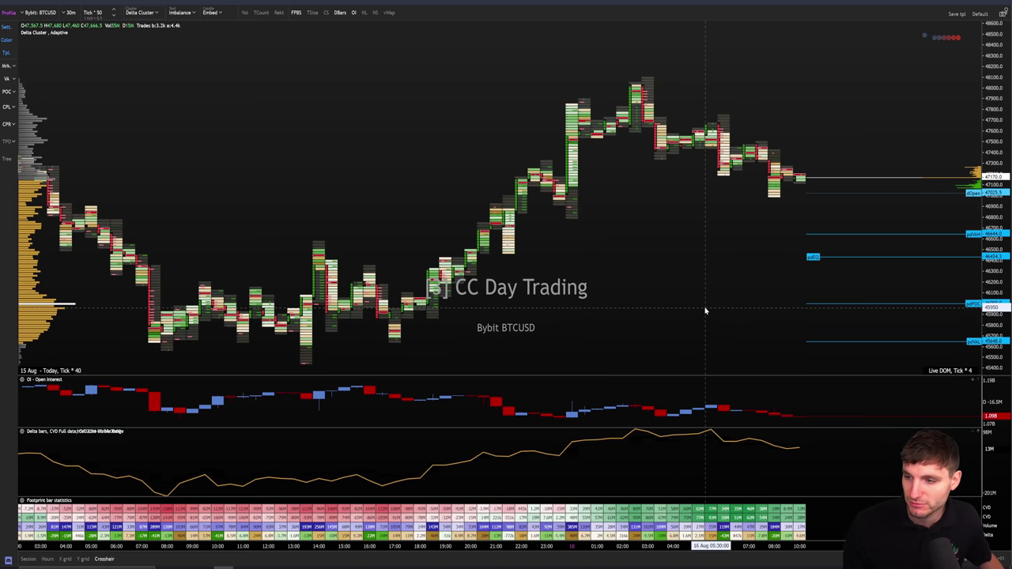
drag(715, 289, 584, 88)
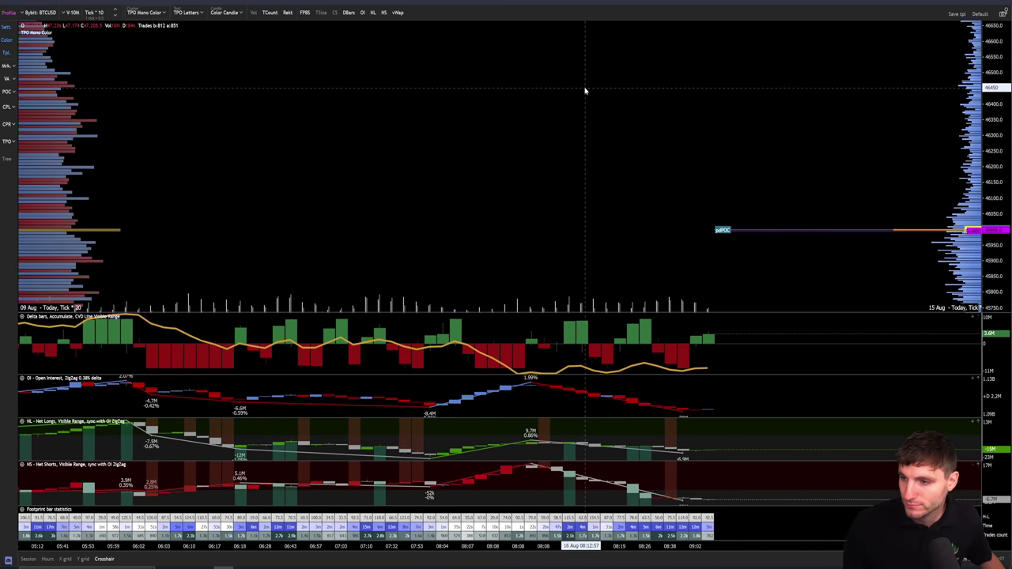
key(ctrl+Tab)
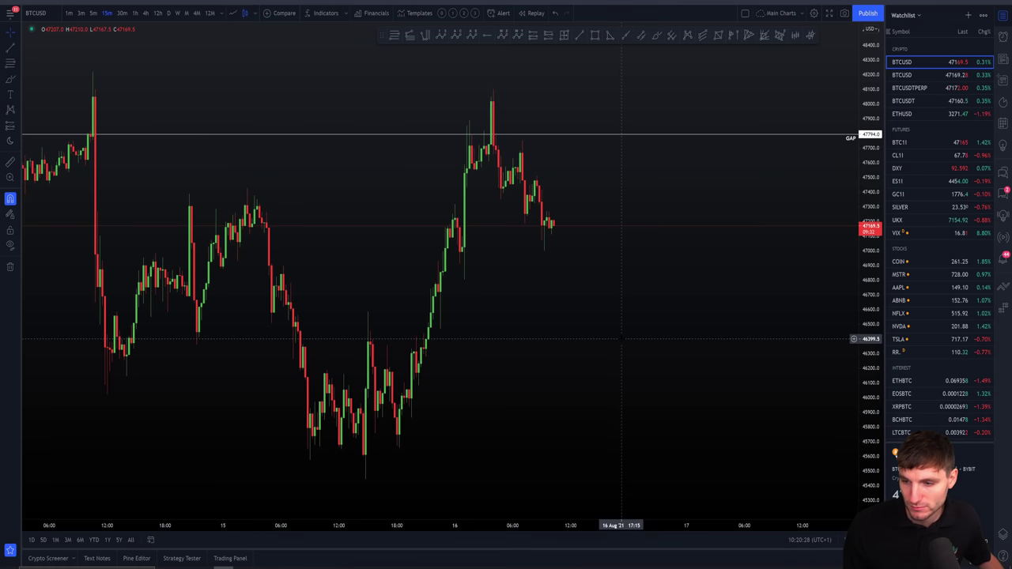
Step: Hide the GAP line on the 15-minute BTCUSD chart
scroll(660, 237, down, 3)
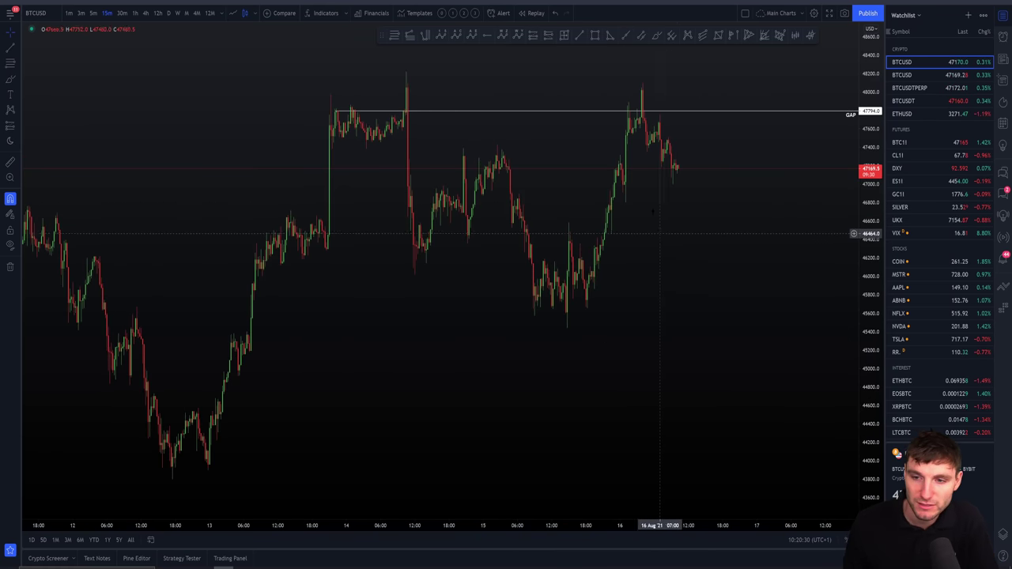
scroll(719, 253, up, 3)
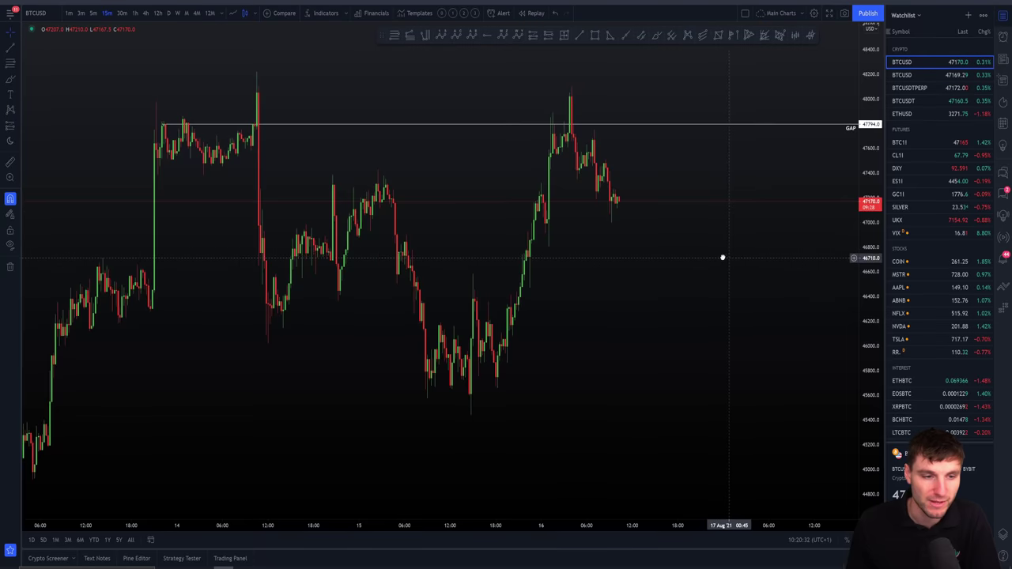
drag(722, 258, 682, 250)
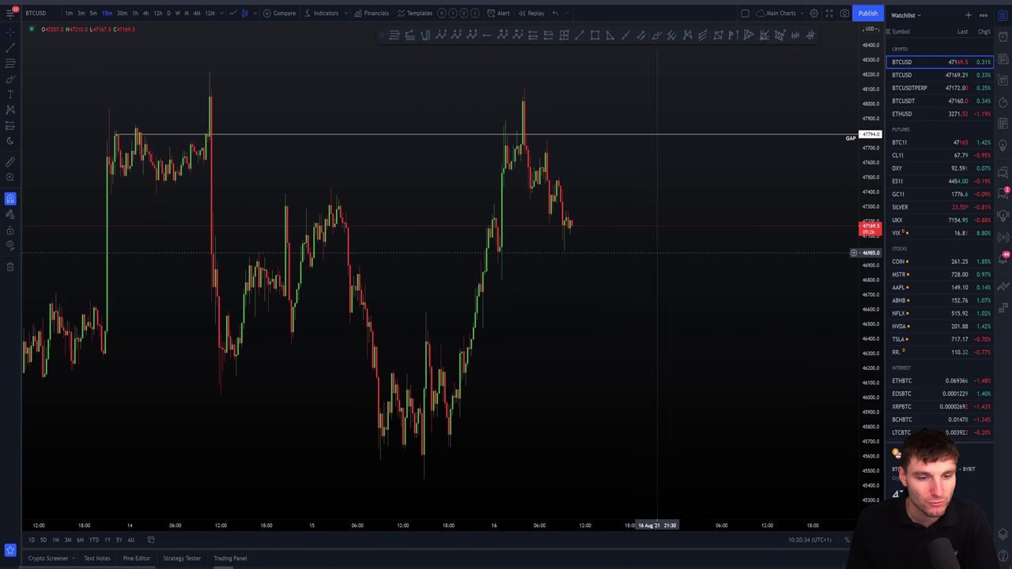
drag(674, 317, 705, 321)
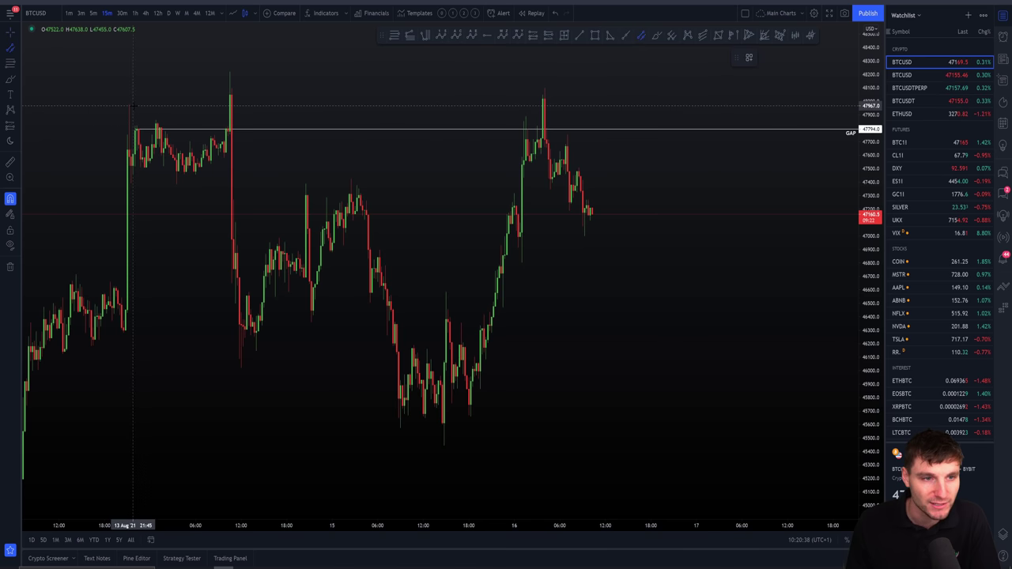
click(1003, 535)
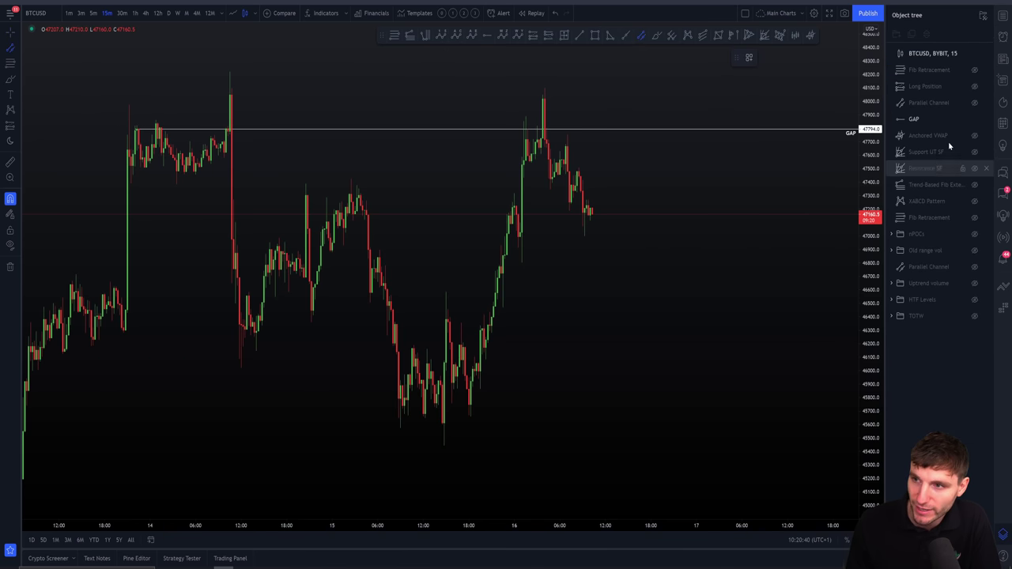
click(975, 120)
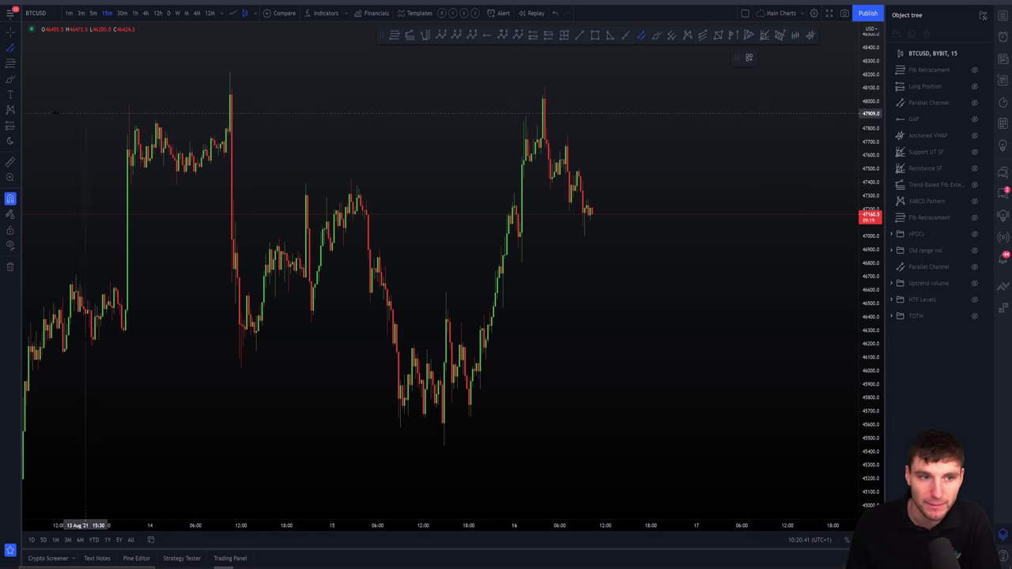
Step: Draw a near-horizontal Parallel Channel from the 13 August high at about 47983 down to the 14 August low
click(130, 105)
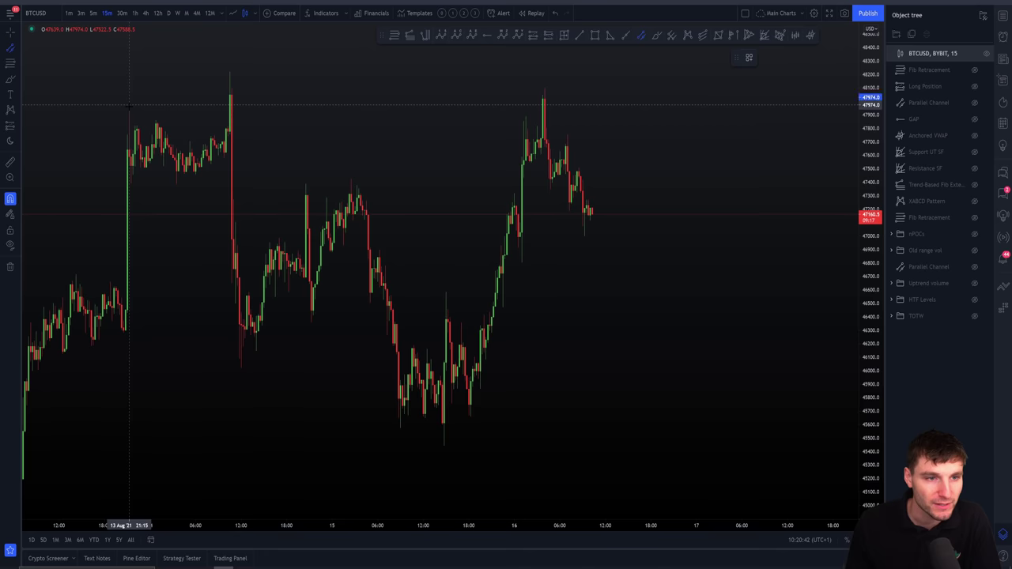
click(781, 107)
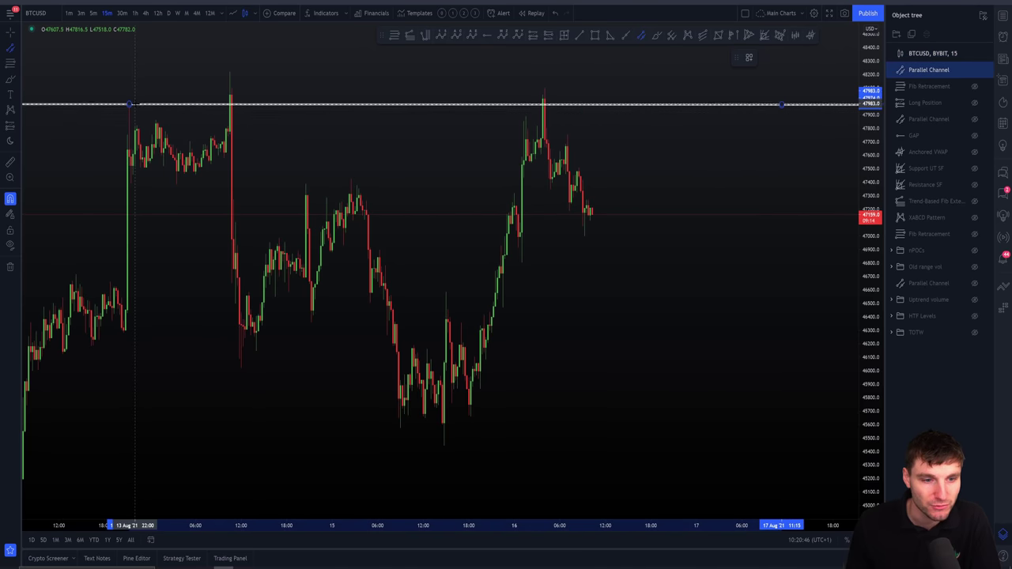
click(242, 368)
drag(333, 441, 328, 441)
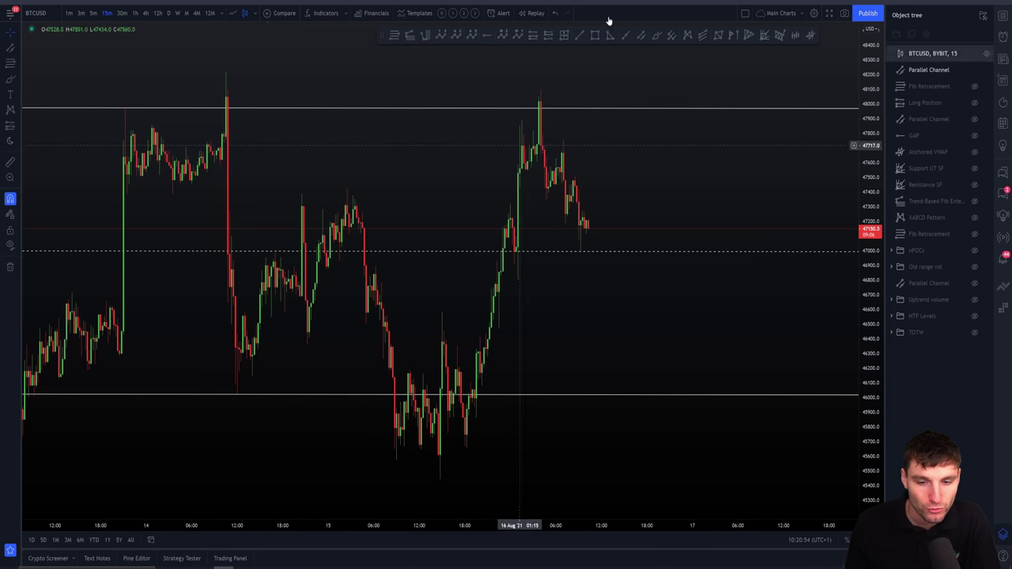
Step: Circle the 15 August lows around the channel's lower boundary with the Brush, and delete the stroke
click(655, 38)
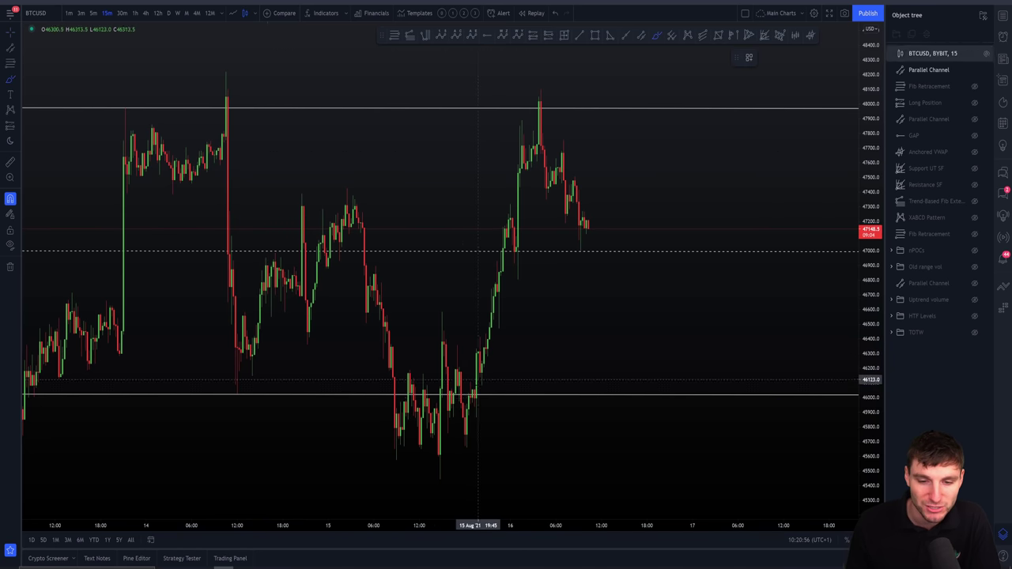
mouse_move(478, 381)
mouse_down()
mouse_move(385, 427)
mouse_move(474, 465)
mouse_up()
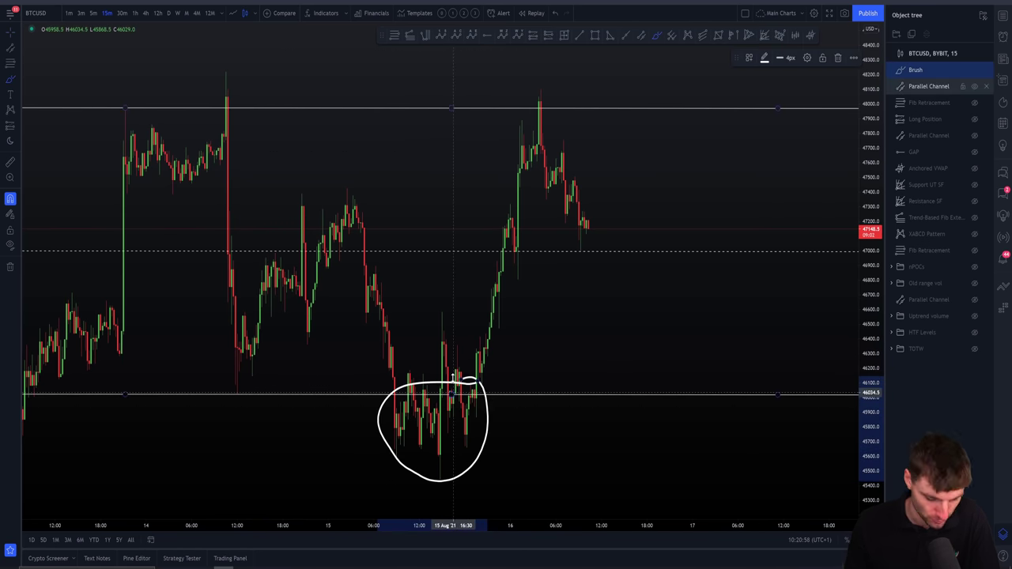
key(Delete)
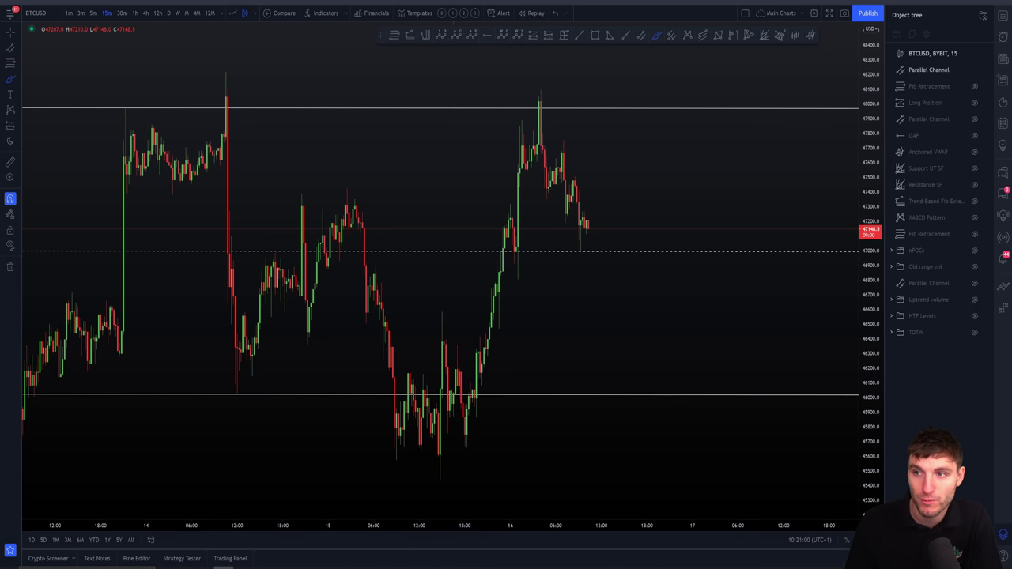
Step: Switch to Discord, examine the enlarged BTCUSD rising wedge chart in general-chat, and return to TradingView
key(alt+Tab)
click(276, 148)
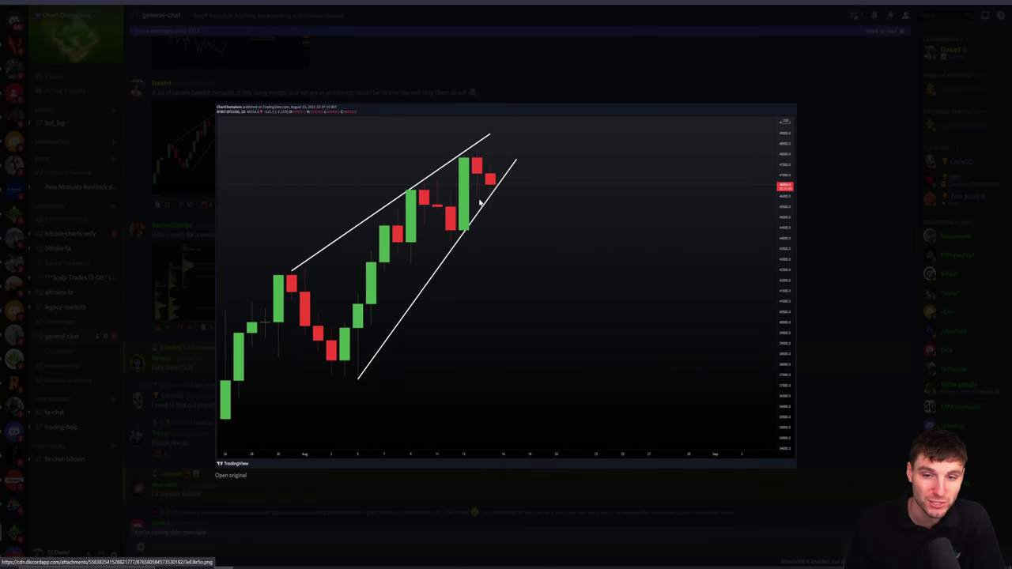
click(584, 96)
key(alt+Tab)
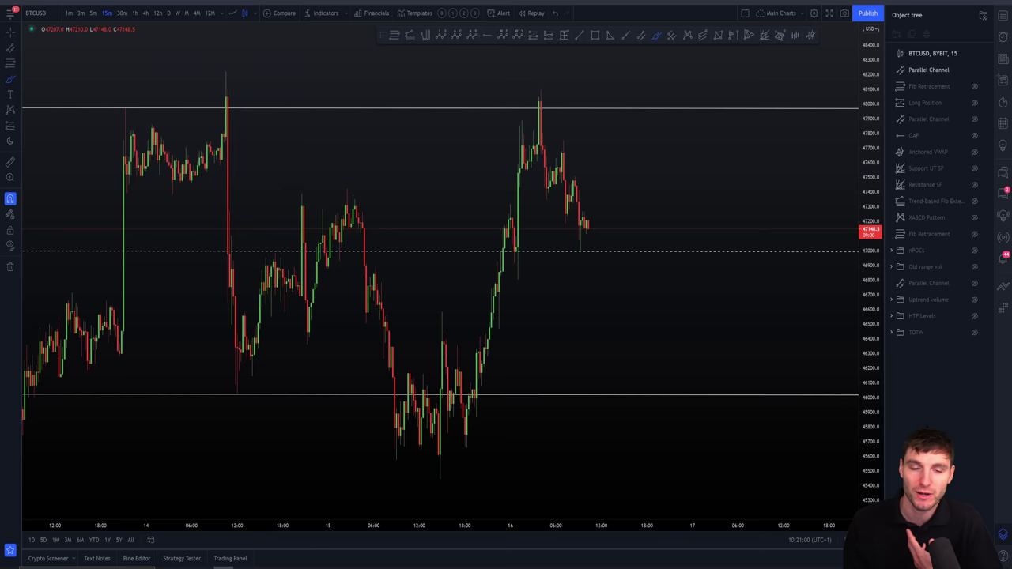
Step: Brush a circle around the 15 August lows and a stroke up to the 16 August high, and delete the markings
mouse_move(468, 391)
mouse_down()
mouse_move(397, 427)
mouse_move(465, 405)
mouse_up()
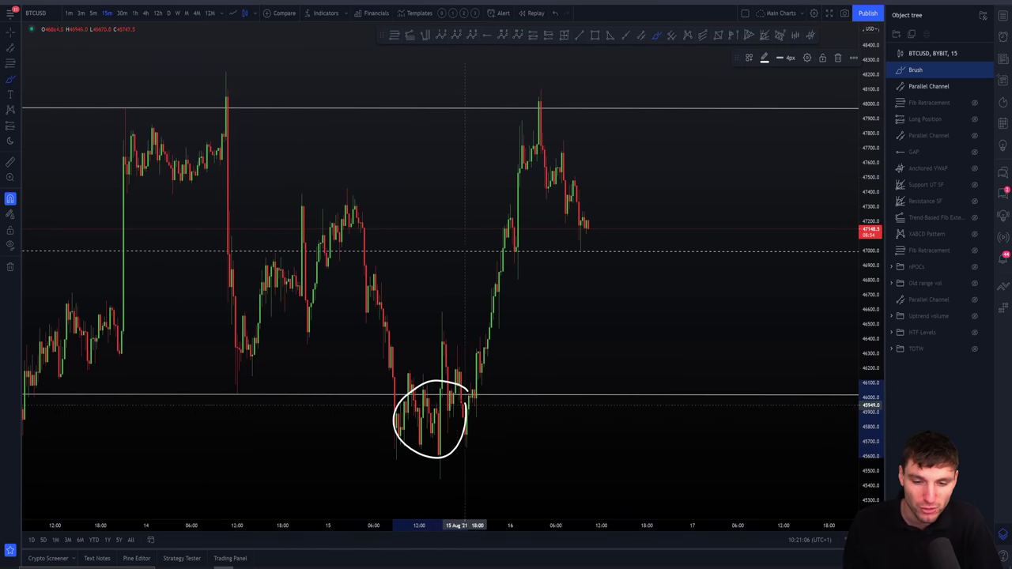
mouse_move(447, 367)
mouse_down()
mouse_move(477, 321)
mouse_move(538, 104)
mouse_up()
key(Delete)
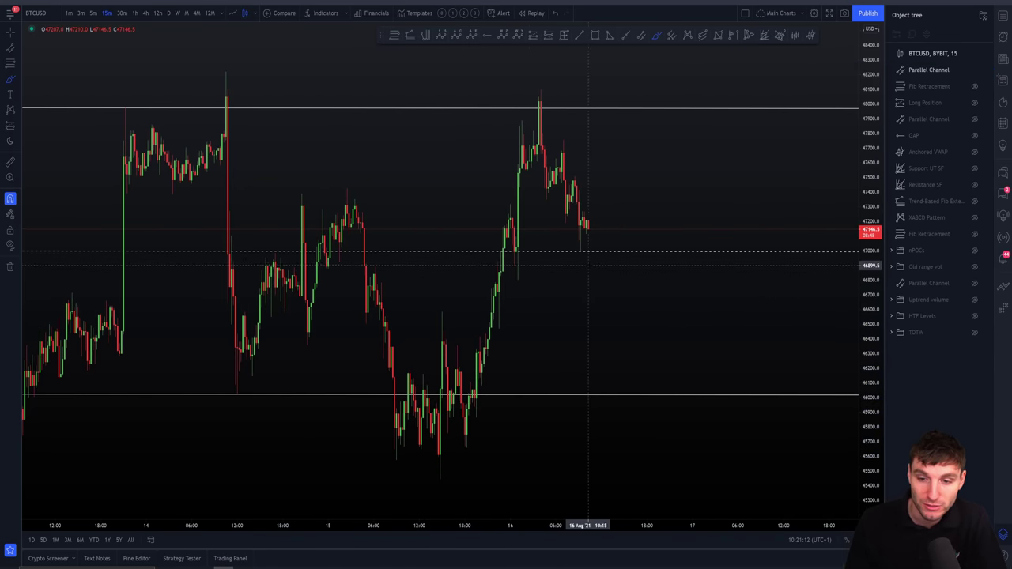
Step: Brush a path from the latest candles down to a small circle on the channel's dashed midline, and delete it
scroll(588, 251, up, 2)
drag(494, 215, 480, 242)
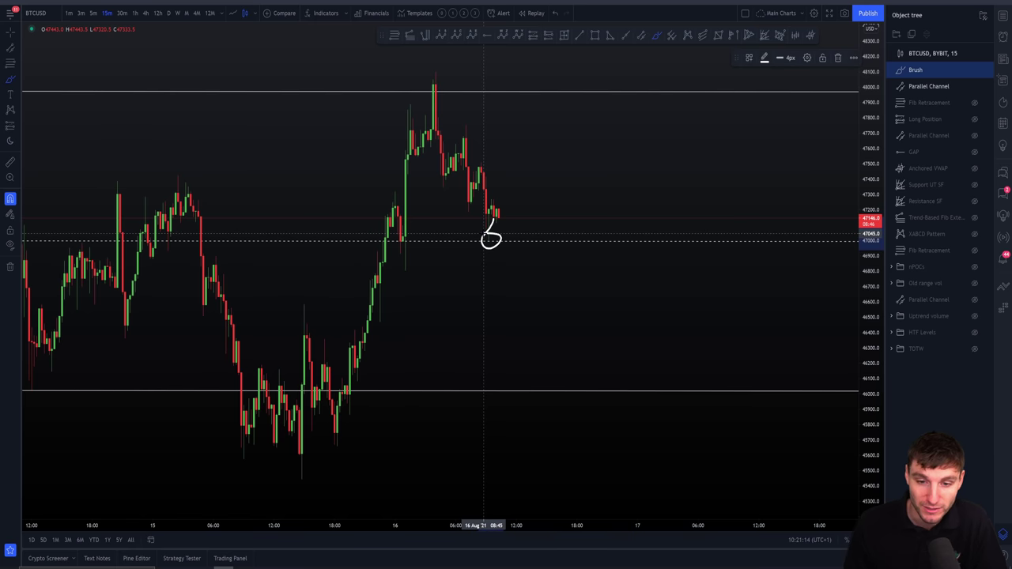
key(Delete)
scroll(573, 297, down, 3)
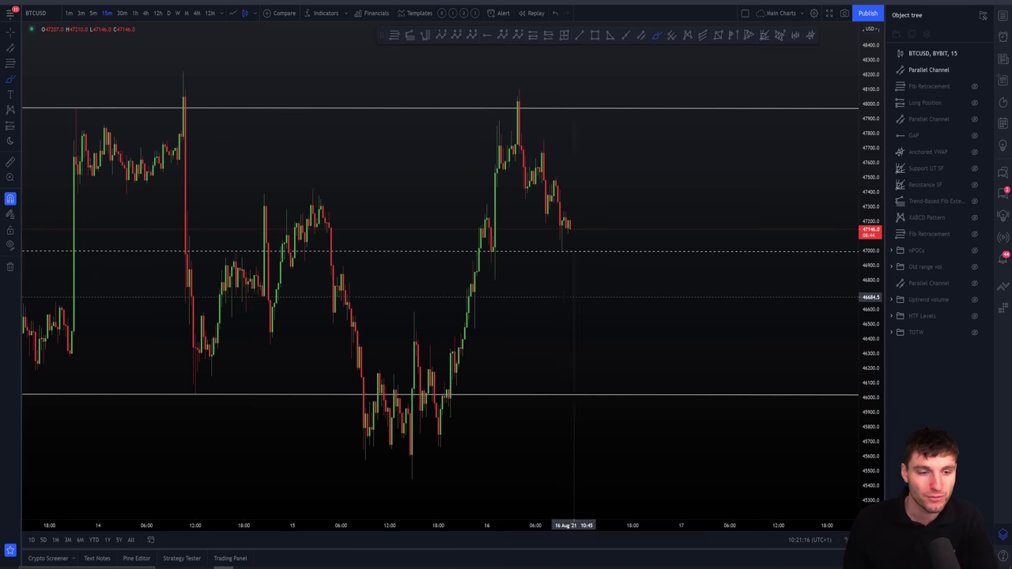
key(Escape)
Step: Show the hidden GAP line on the 15-minute BTCUSD chart
drag(672, 314, 721, 308)
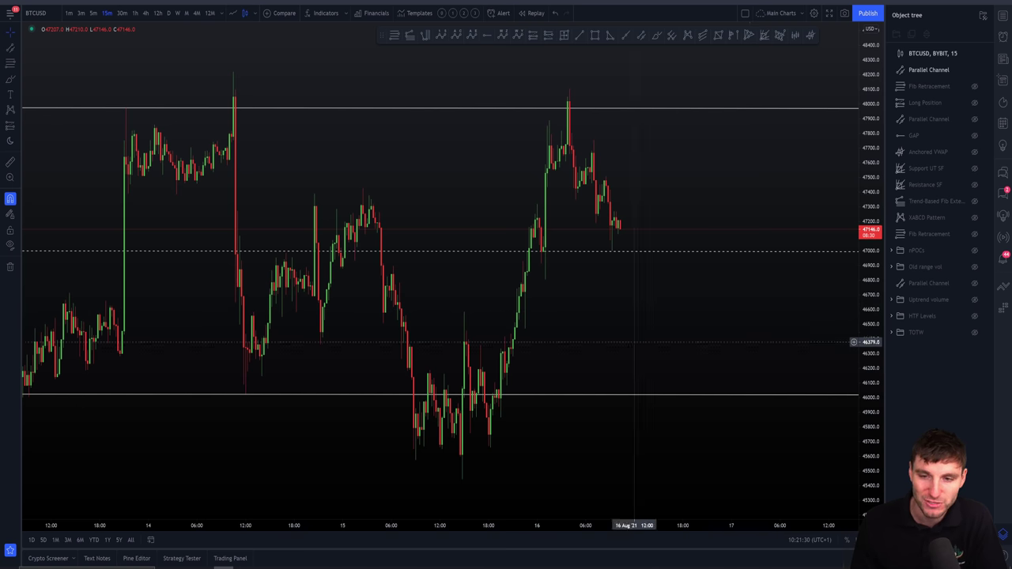
click(975, 137)
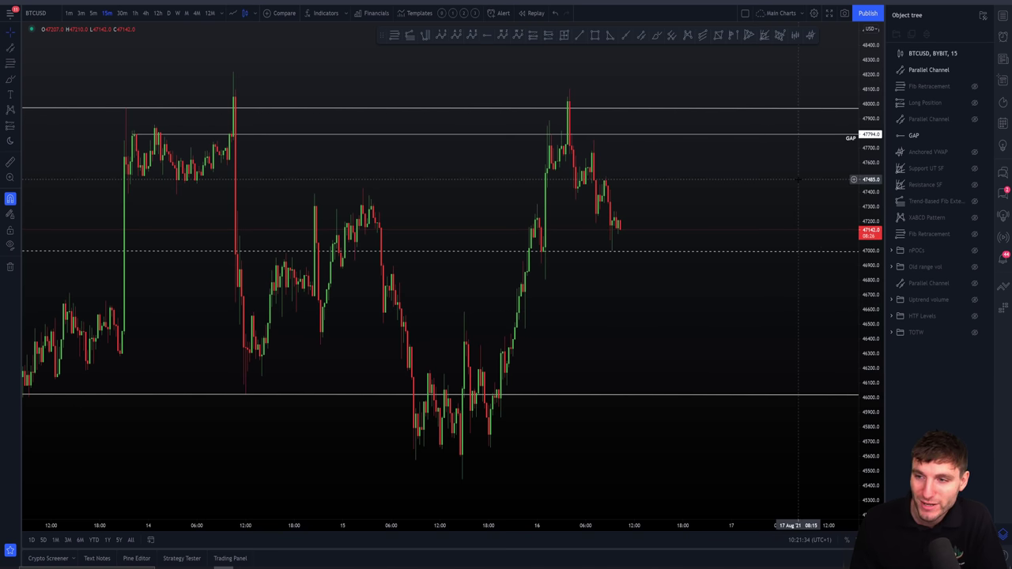
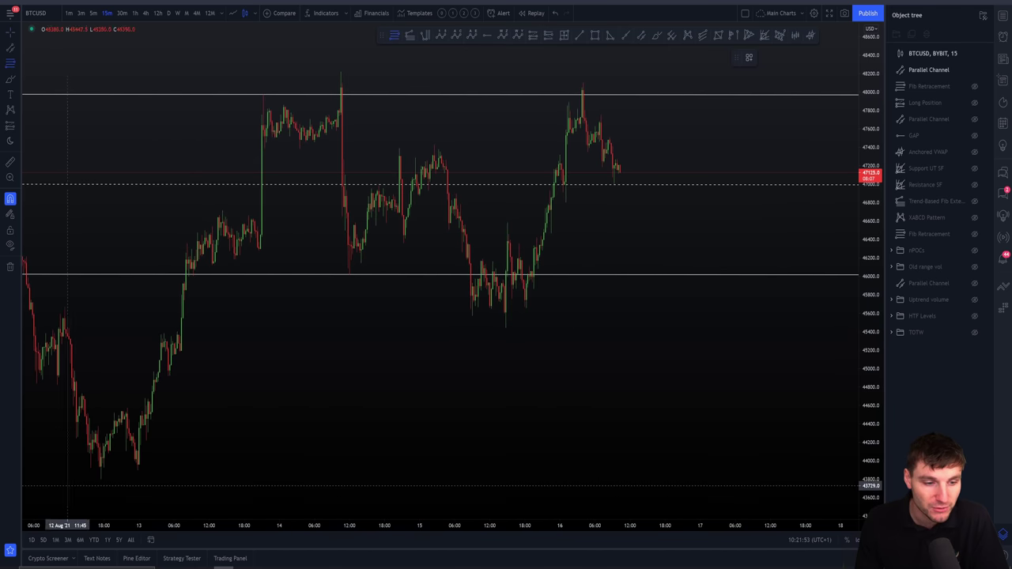
Step: Draw a Fib Retracement from 43799.5 near the 12 August low up to 48216.0 on 15 August, and delete it
click(92, 479)
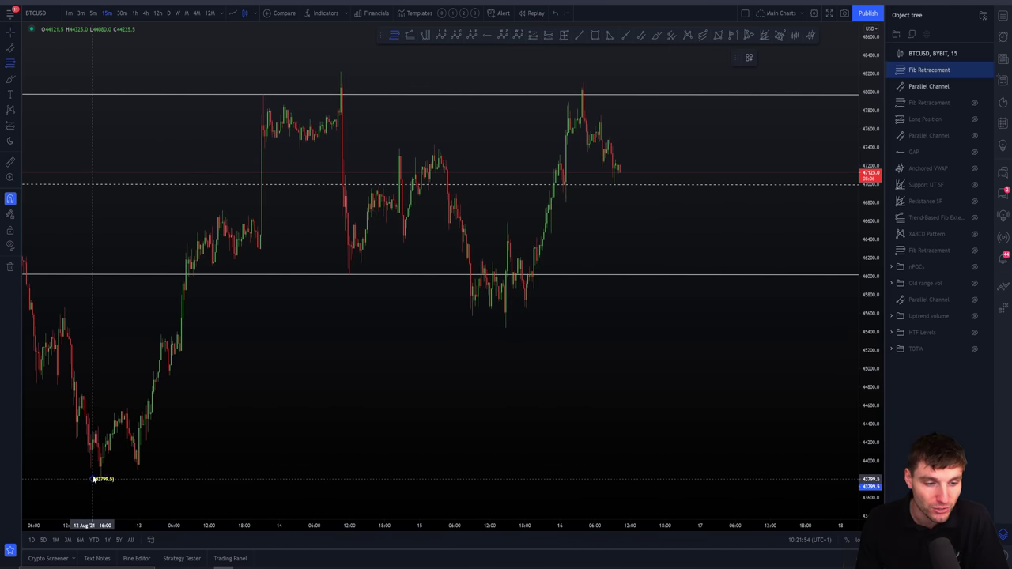
click(555, 73)
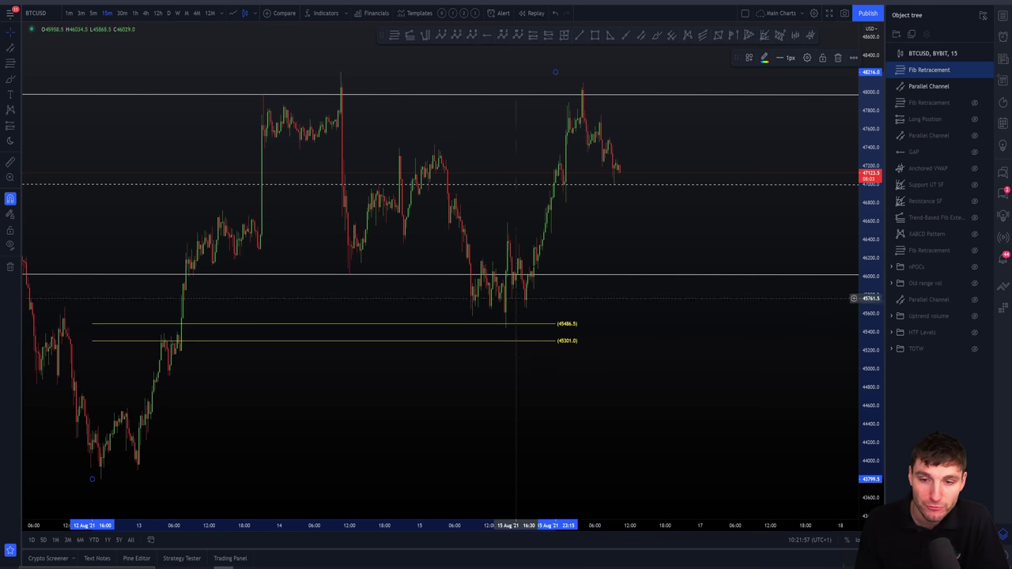
key(Delete)
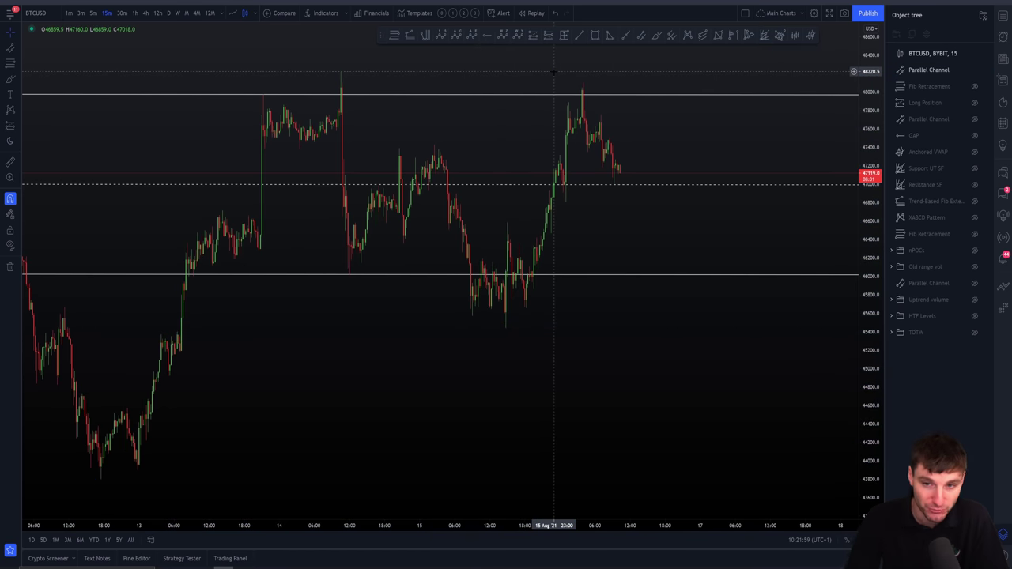
Step: Examine how the 14 and 16 August highs and the latest candles sit within the white parallel channel
scroll(561, 159, up, 2)
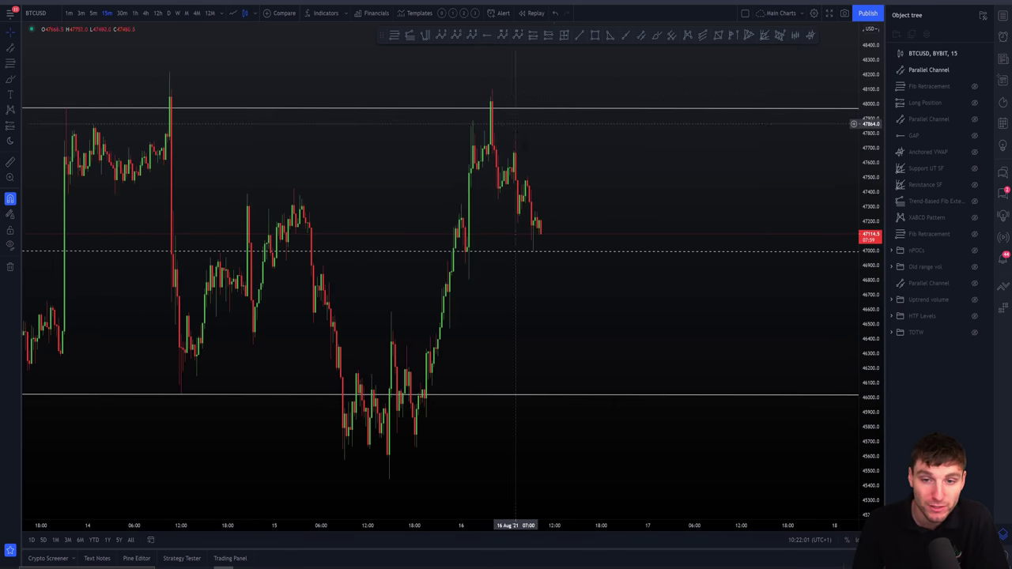
scroll(572, 156, left, 2)
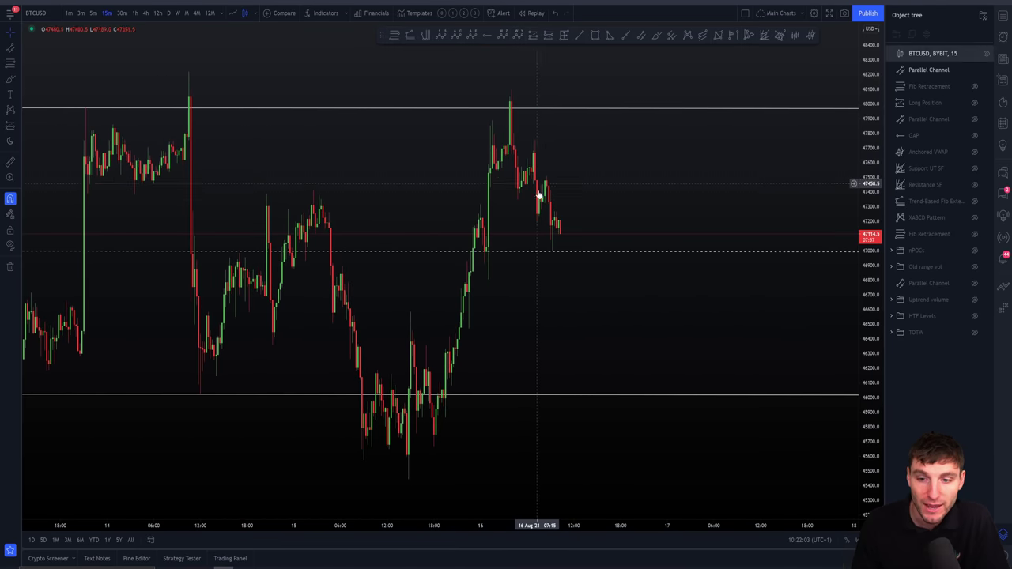
scroll(672, 246, down, 2)
scroll(688, 242, right, 2)
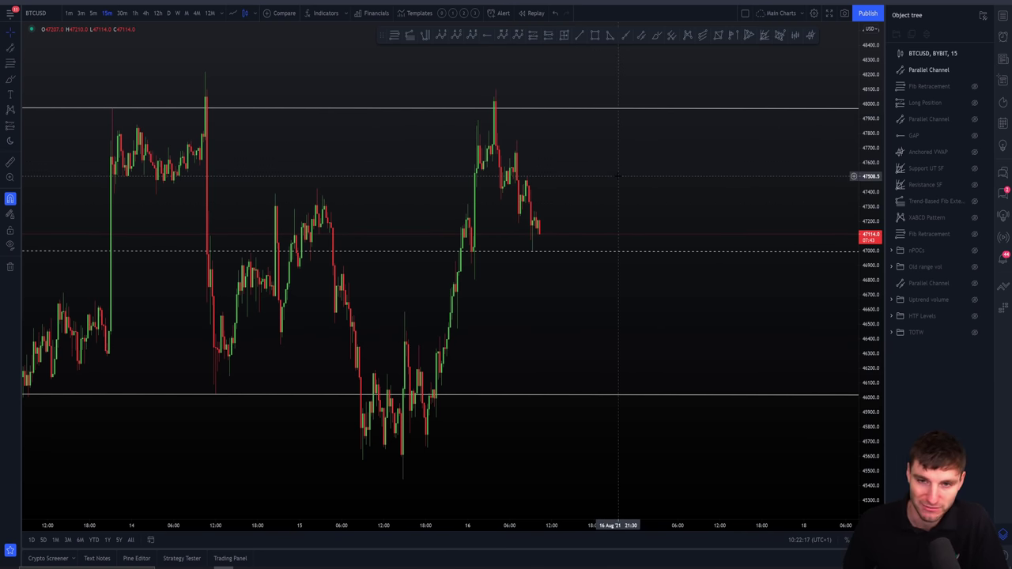
drag(877, 124, 864, 258)
scroll(668, 412, down, 2)
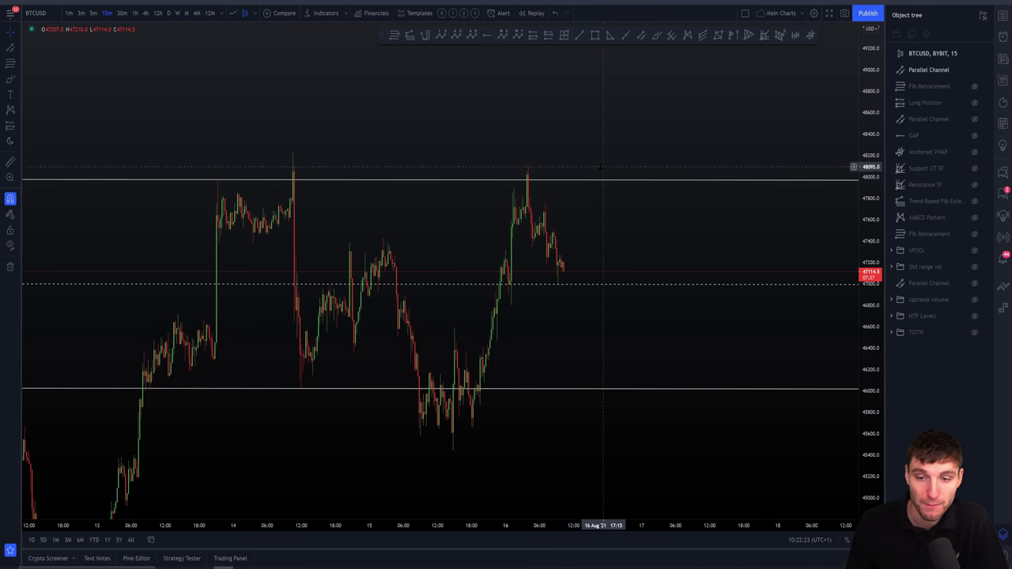
click(601, 182)
click(293, 137)
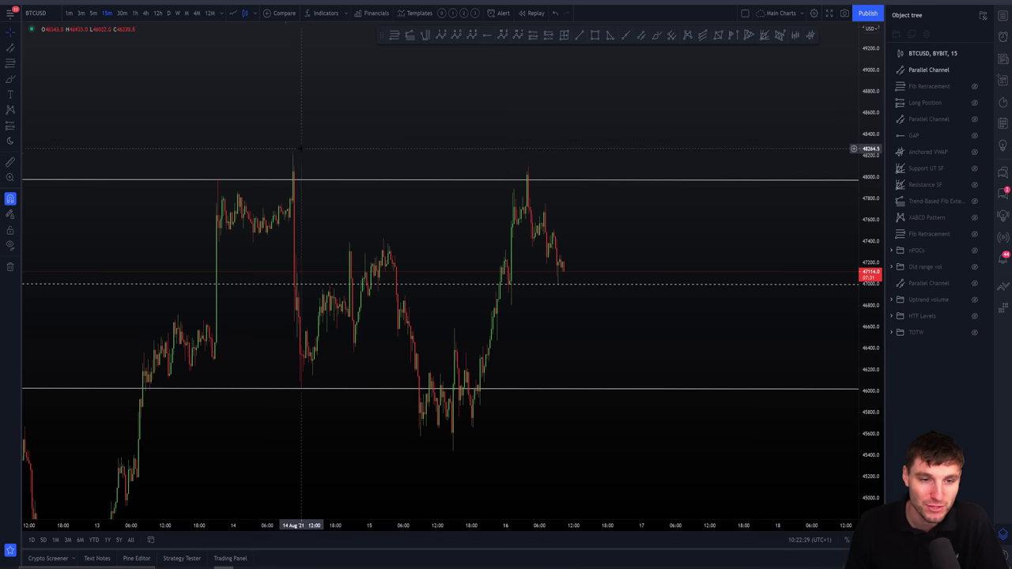
Step: Draw a nearly horizontal ray from the 14 August high at 48219.5 through 48212.0 on 17 August
click(626, 36)
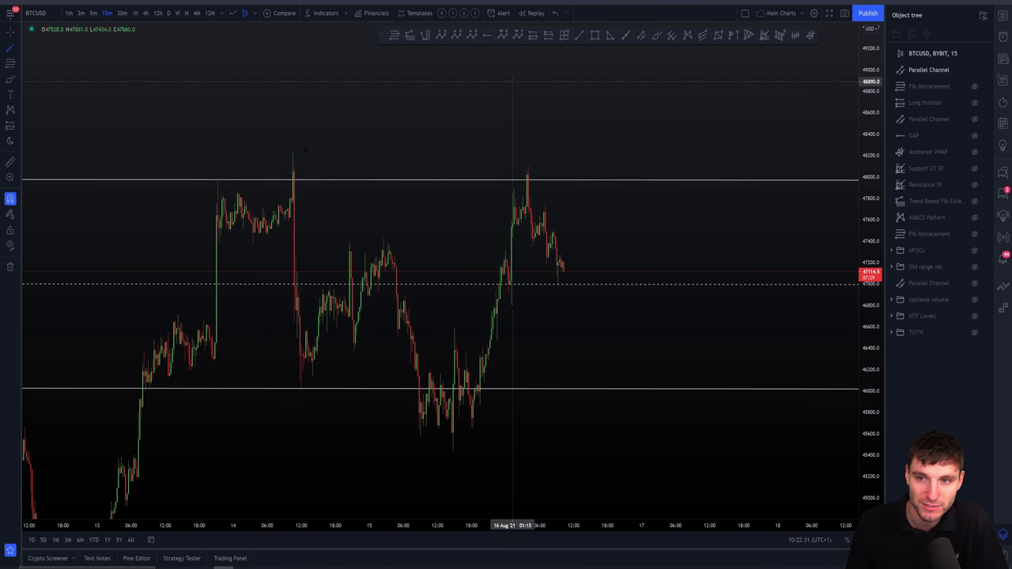
click(293, 154)
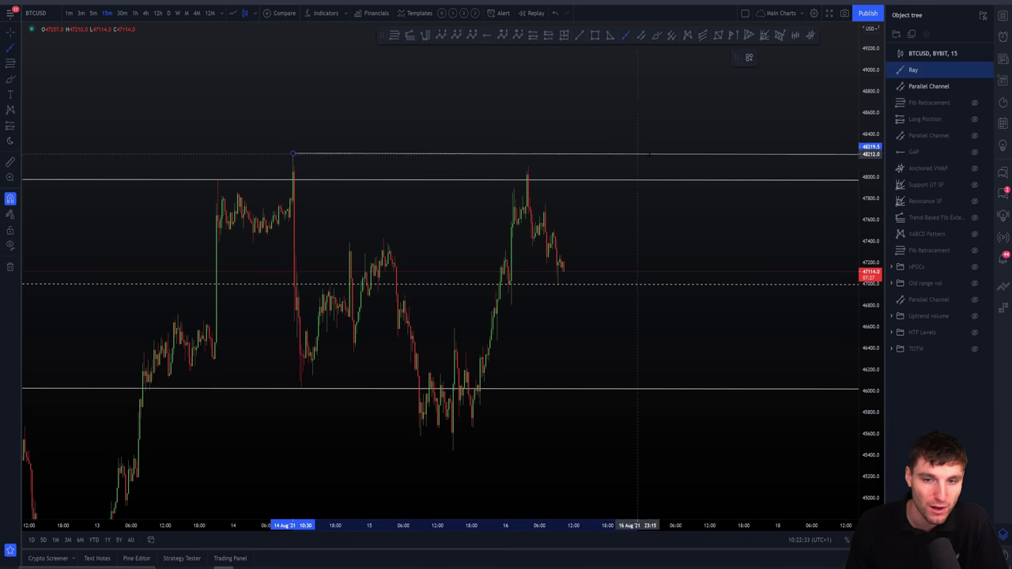
click(758, 155)
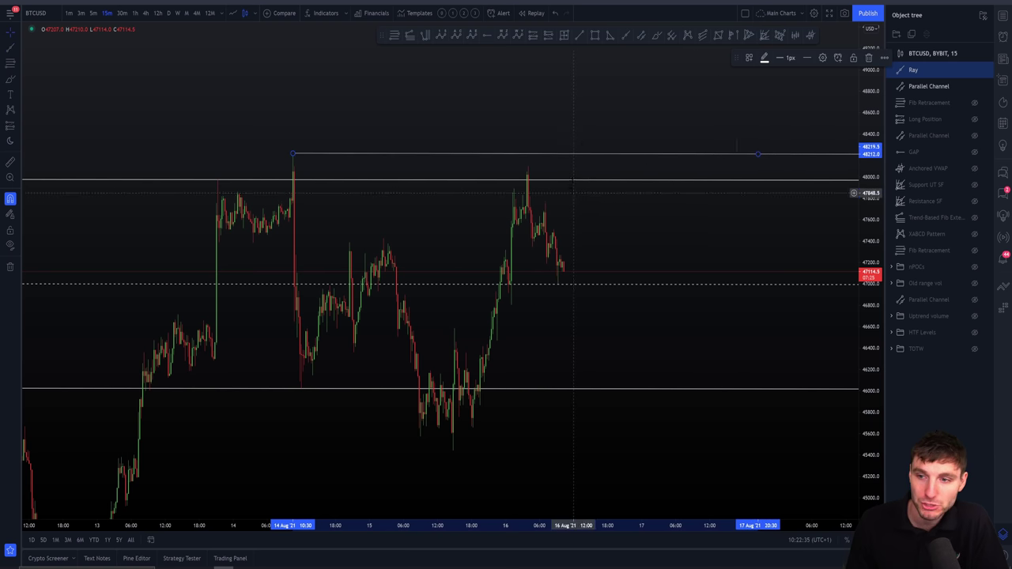
Step: Examine the 14 to 16 August price action against the ray and the parallel channel on the 15-minute chart
drag(648, 210, 880, 174)
scroll(507, 308, up, 2)
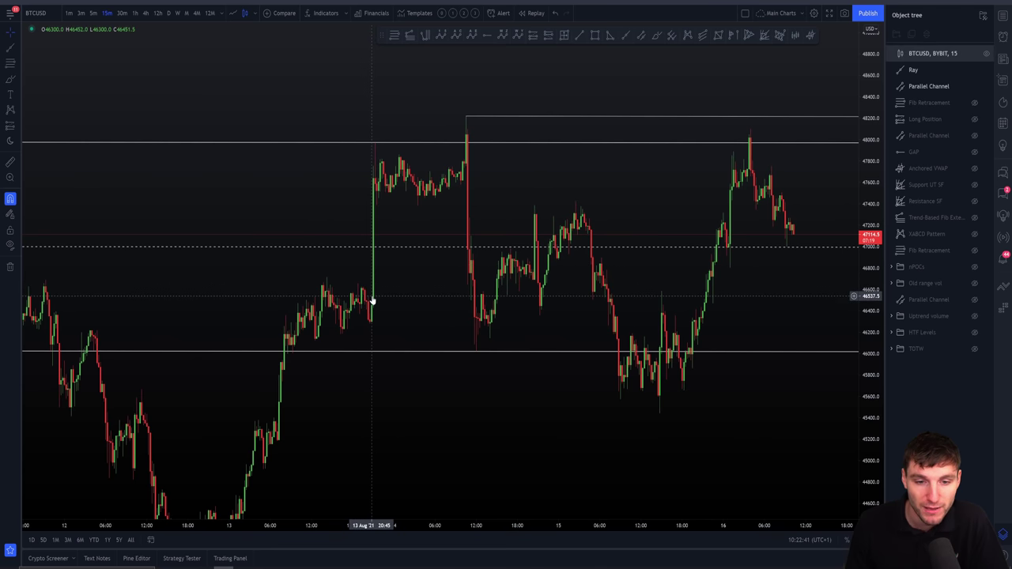
scroll(474, 174, right, 5)
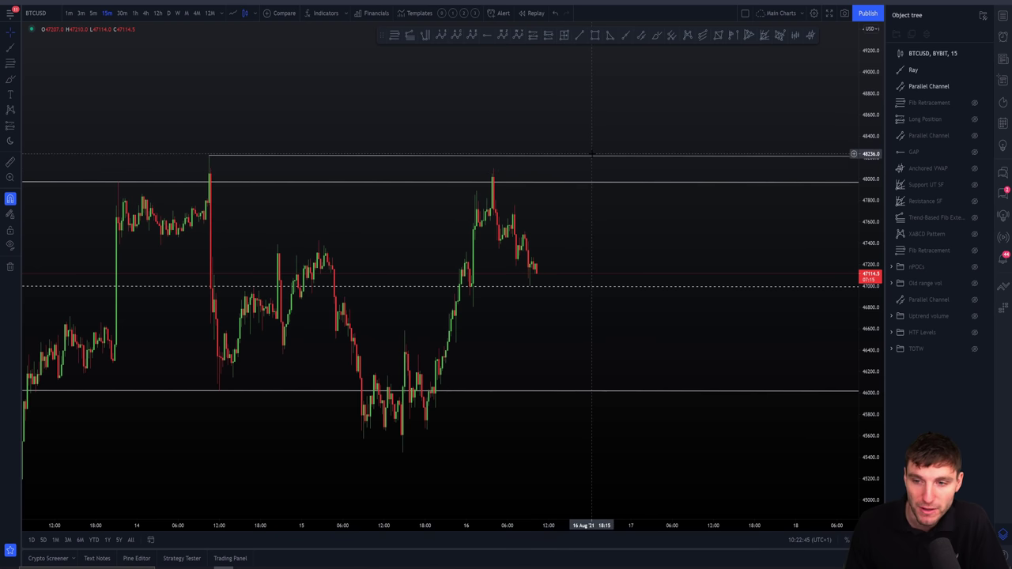
drag(605, 134, 602, 205)
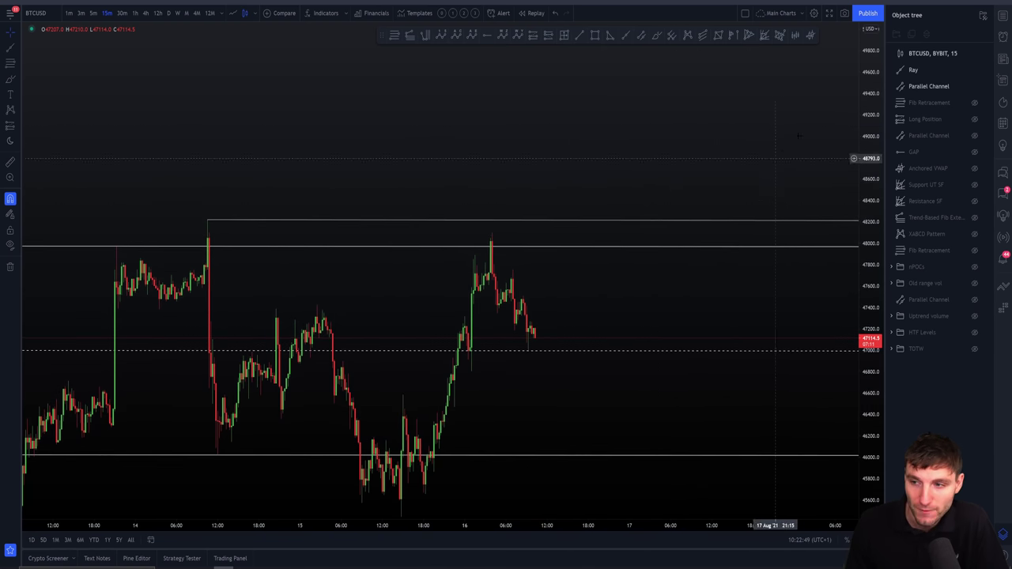
drag(872, 162, 873, 215)
drag(565, 196, 628, 122)
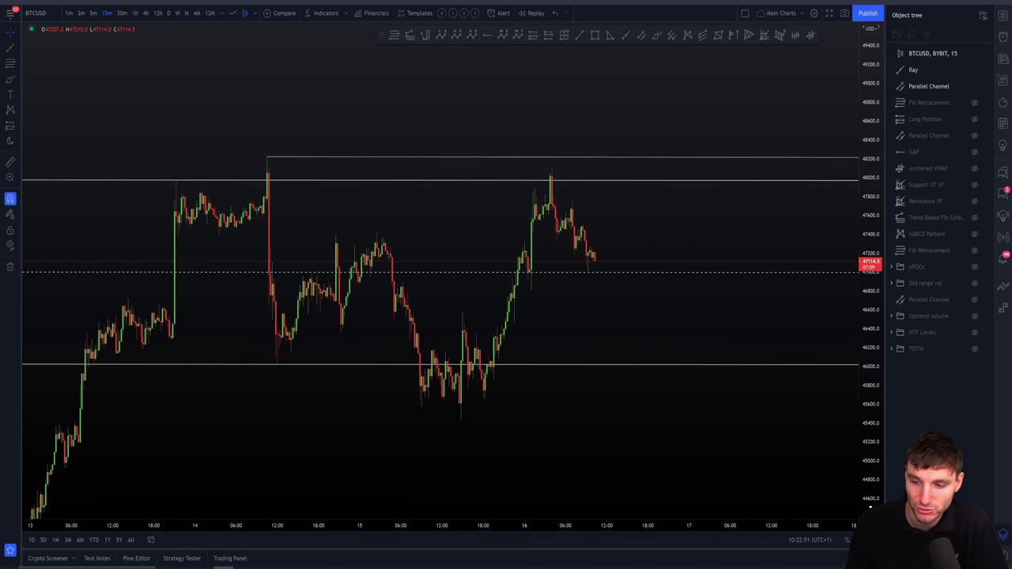
drag(852, 506, 874, 446)
drag(819, 414, 767, 456)
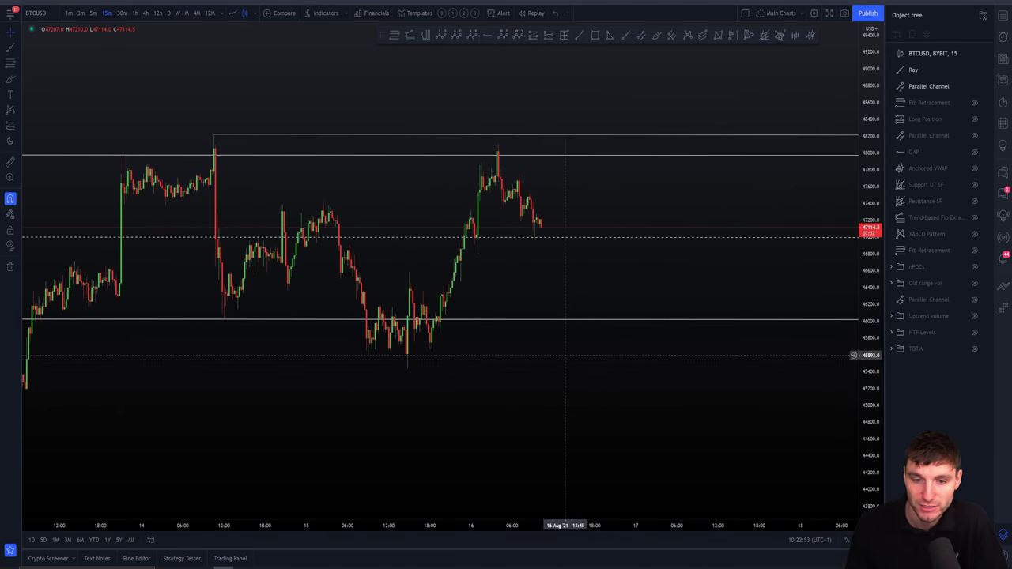
scroll(597, 320, down, 2)
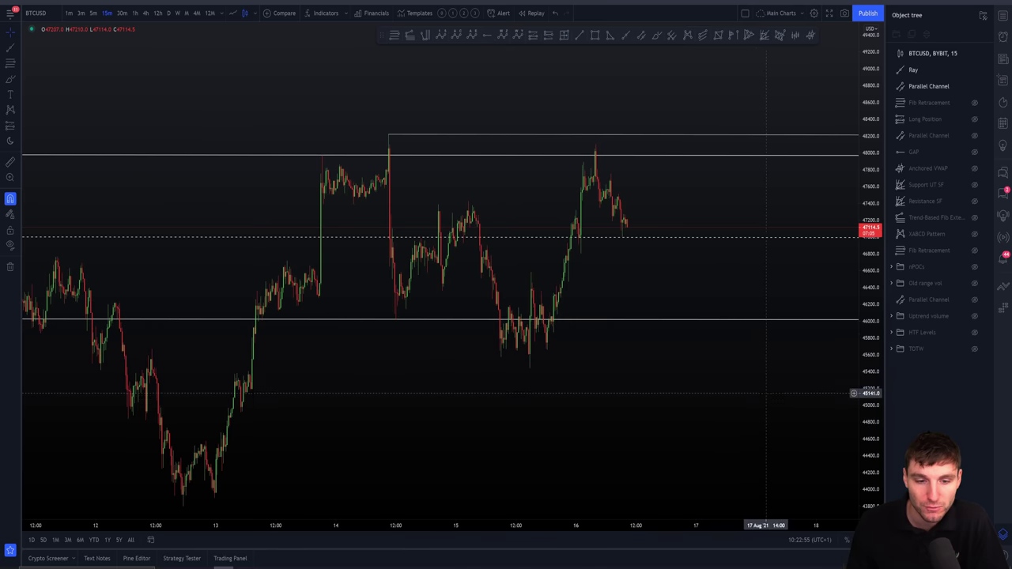
Step: Examine the wider 15-minute price history back to 7 August in relation to the channel and the ray
scroll(771, 399, down, 4)
drag(773, 413, 779, 342)
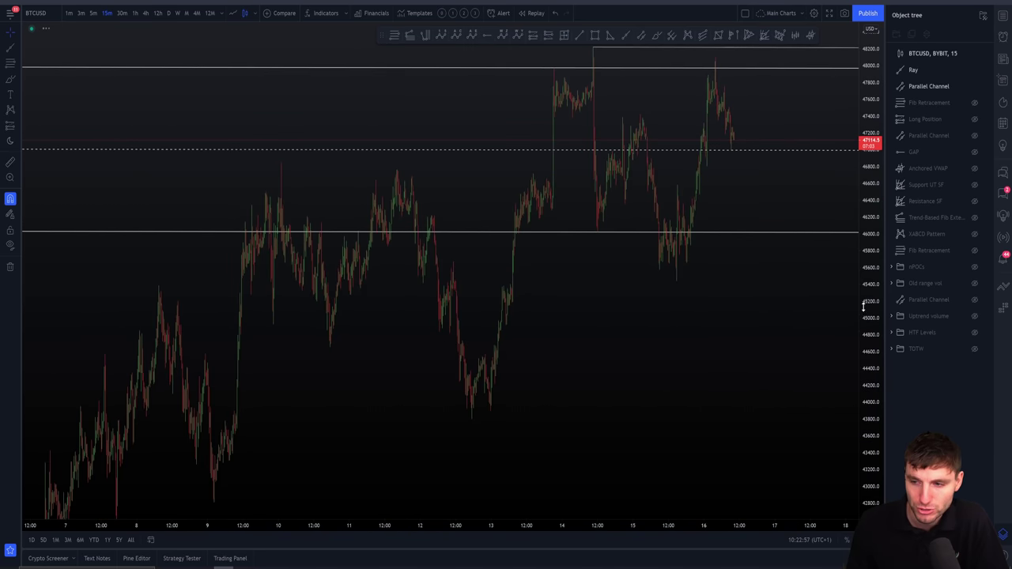
drag(863, 306, 863, 397)
scroll(832, 387, up, 2)
scroll(825, 385, down, 2)
drag(782, 379, 718, 385)
scroll(639, 298, down, 1)
drag(693, 310, 656, 321)
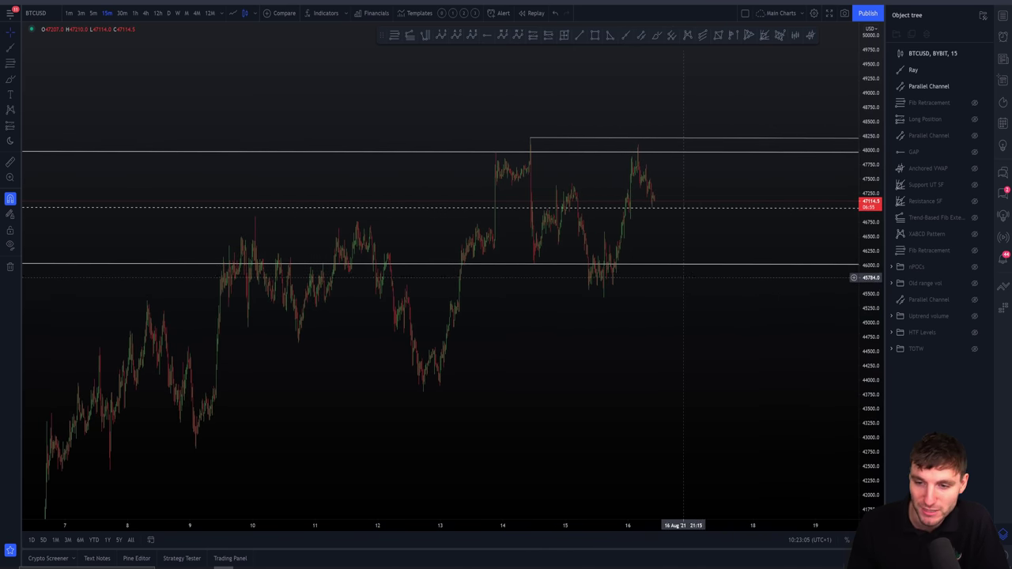
scroll(688, 267, down, 3)
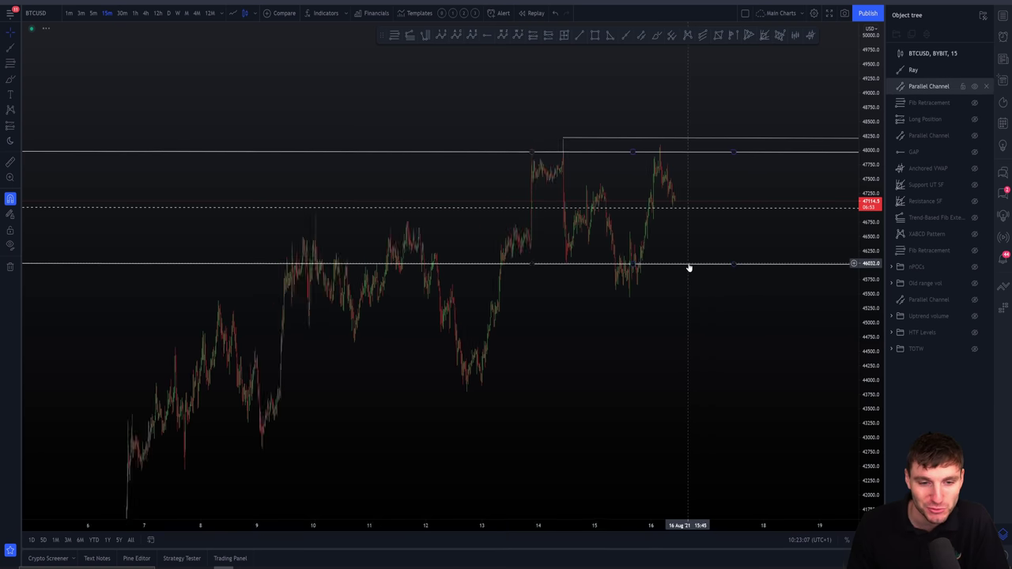
Step: Change the BTCUSD chart to the 30-minute timeframe and examine the candles around the range high and the ray
click(122, 13)
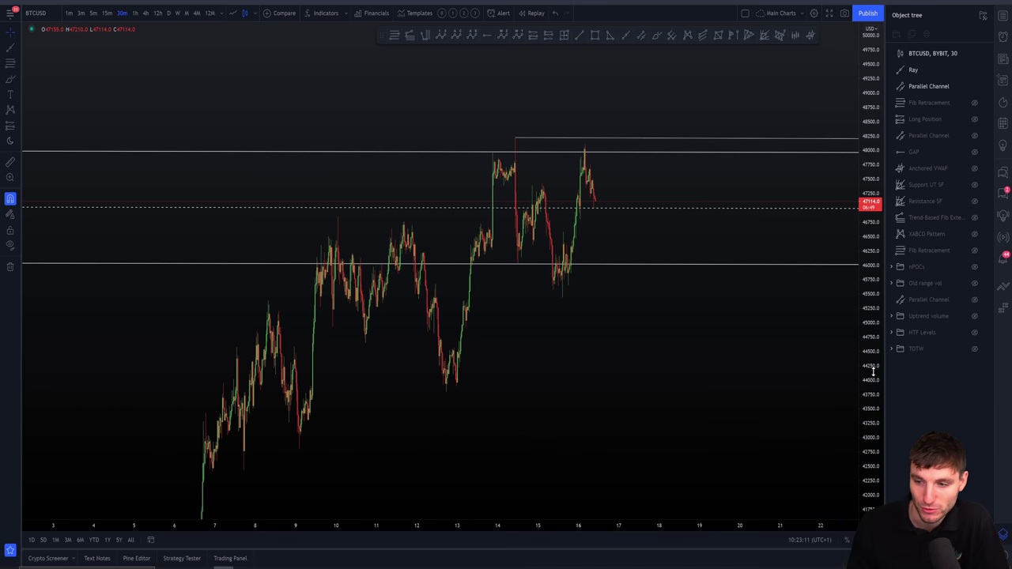
drag(874, 371, 875, 376)
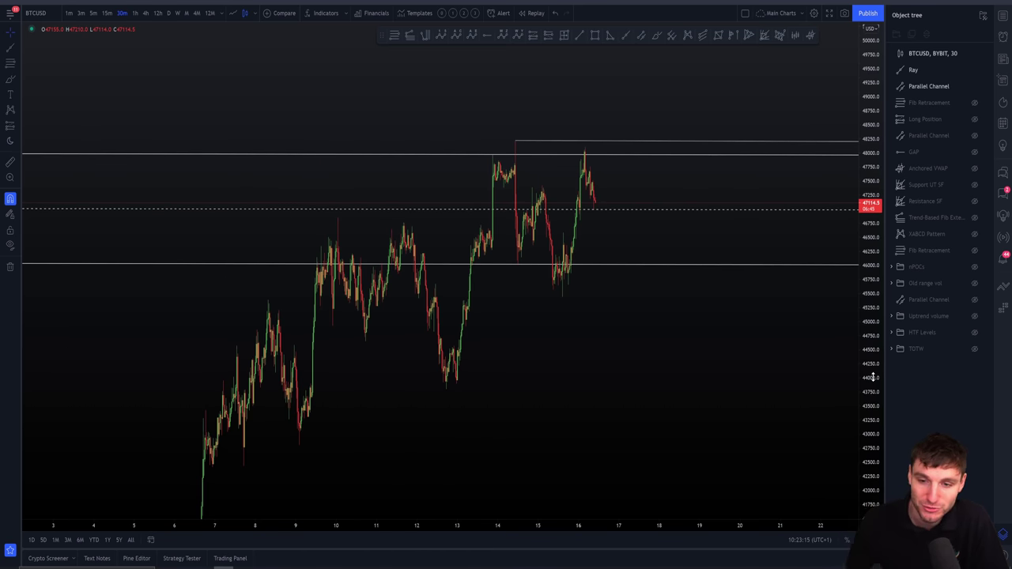
scroll(529, 357, up, 4)
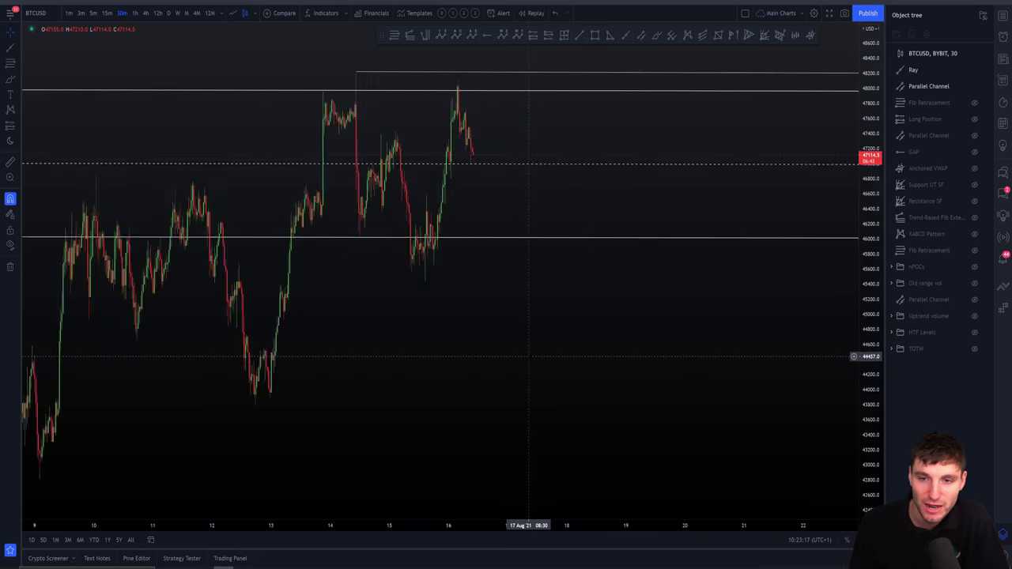
scroll(528, 357, up, 5)
drag(451, 416, 791, 433)
scroll(725, 435, up, 2)
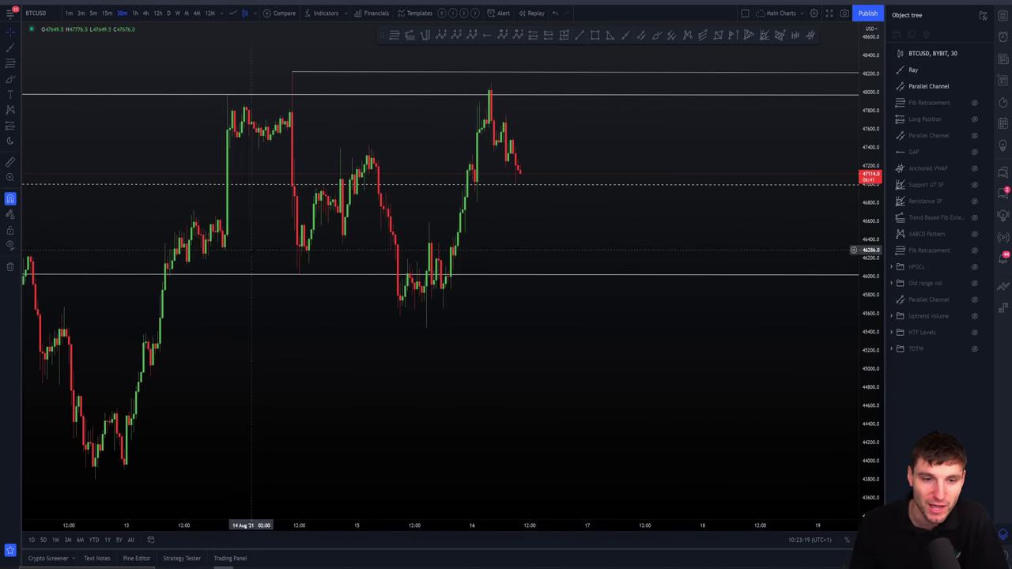
scroll(252, 250, up, 2)
drag(573, 332, 669, 338)
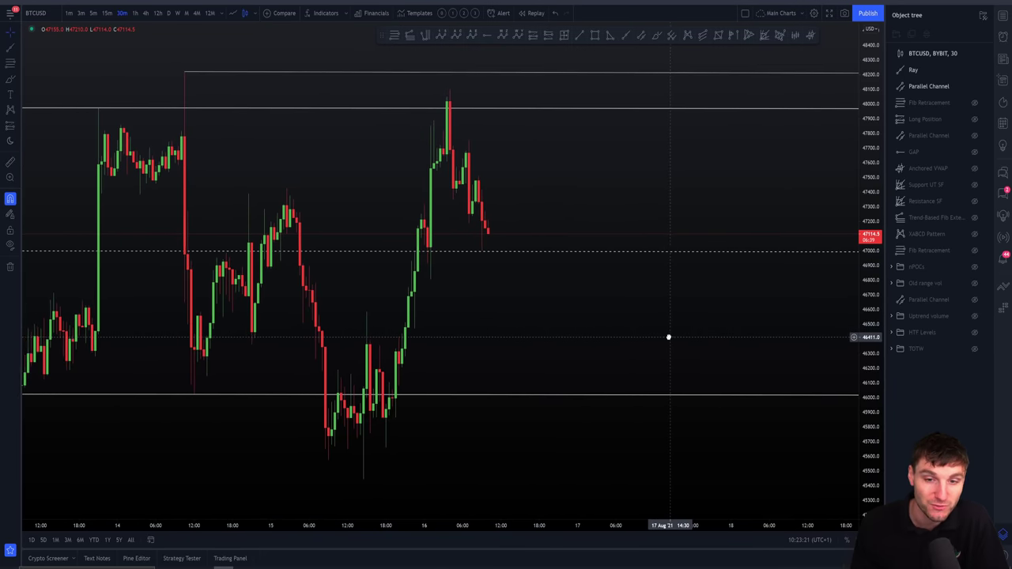
drag(877, 188, 876, 222)
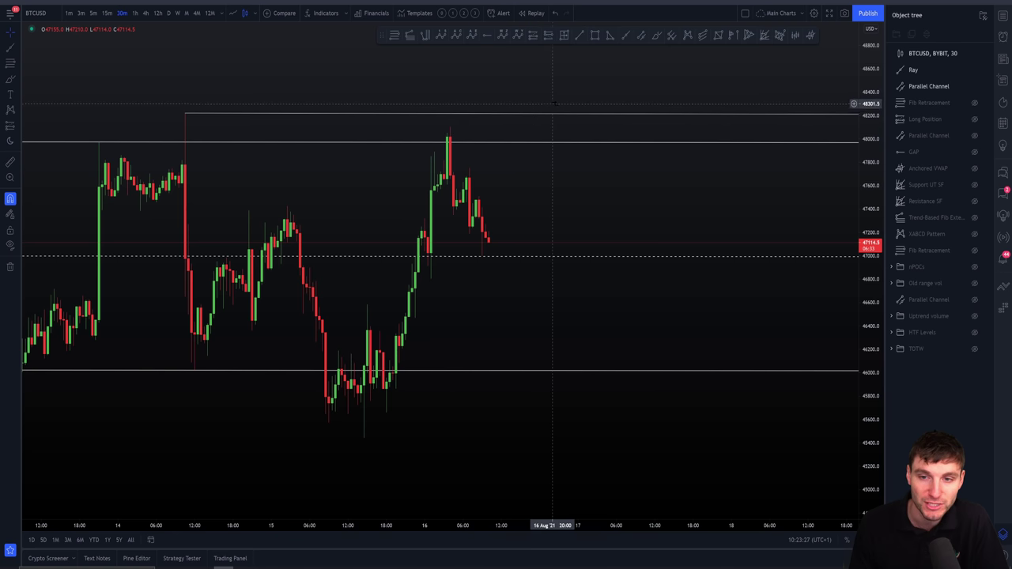
drag(580, 151, 575, 215)
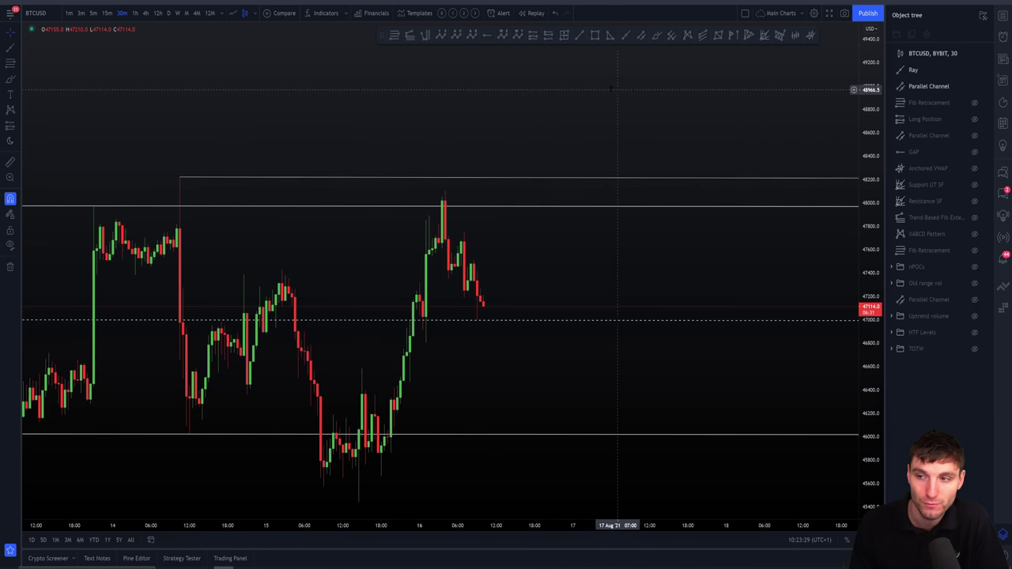
Step: Move the parallel channel up to 48808.5 and undo the move
drag(587, 321, 604, 224)
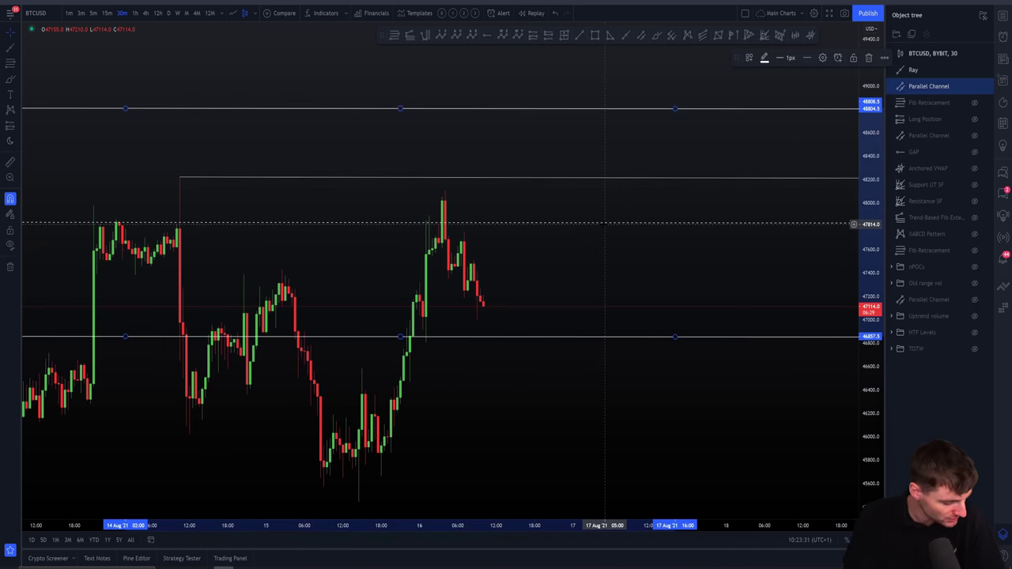
key(ctrl+z)
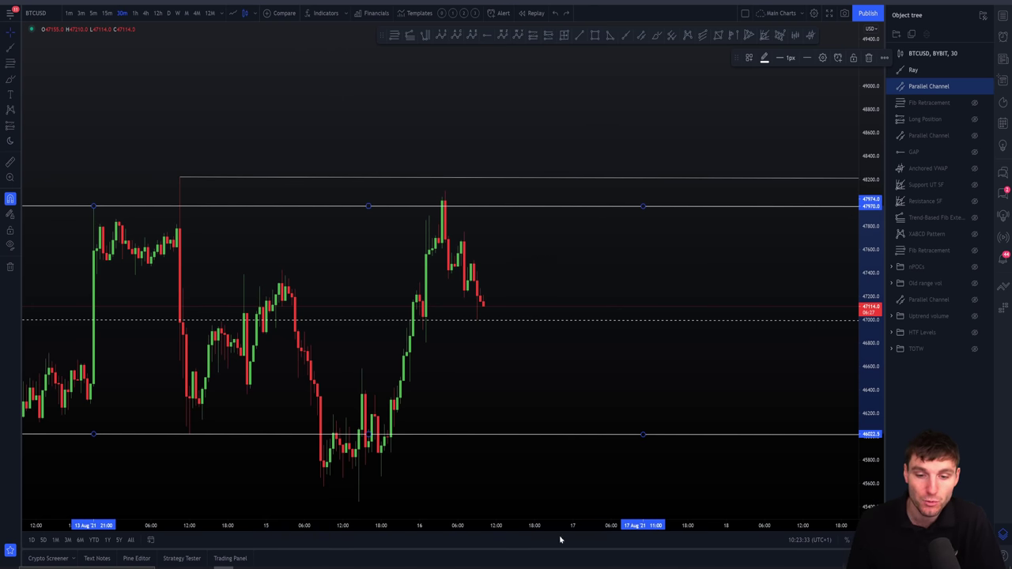
drag(876, 322, 868, 339)
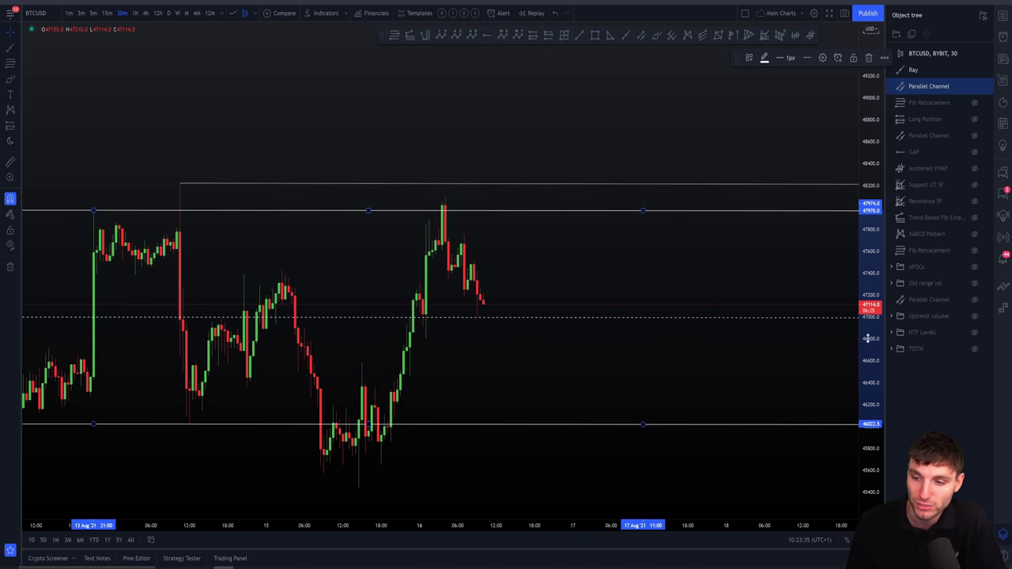
drag(790, 348, 792, 278)
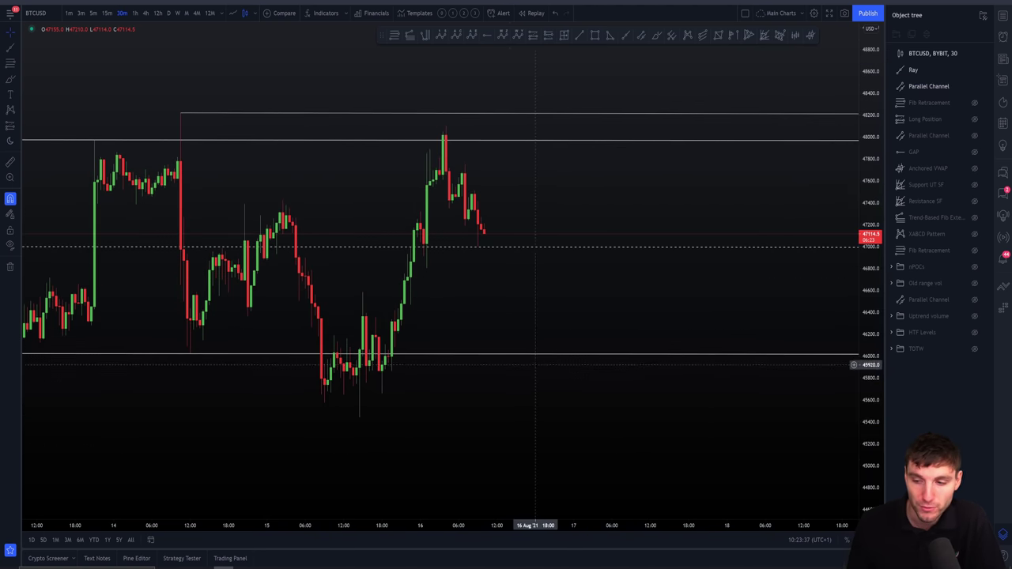
Step: Reset the price scale to automatic and delete the ray drawn from the 14 August high
drag(616, 431, 719, 456)
scroll(697, 458, up, 1)
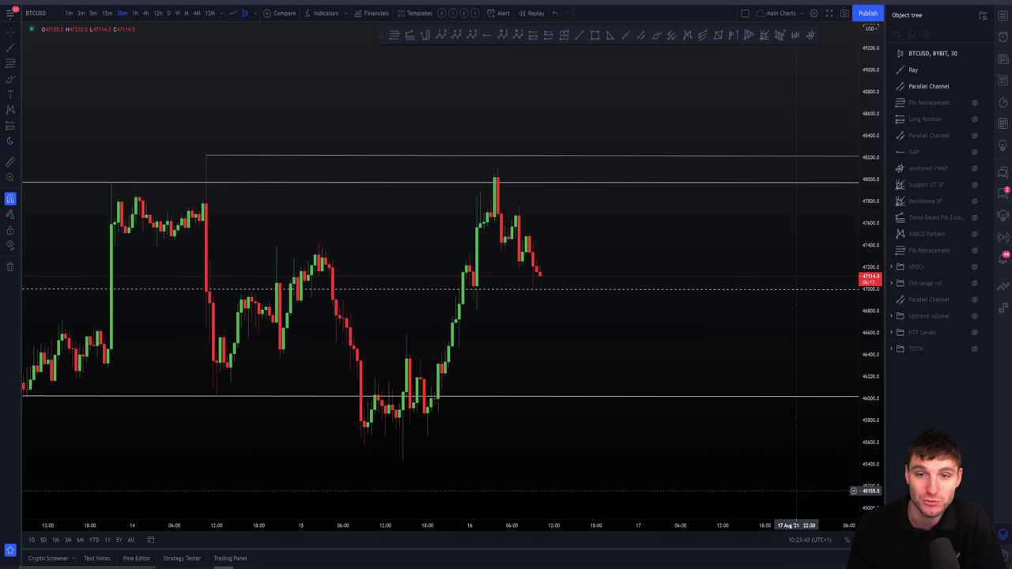
double_click(870, 474)
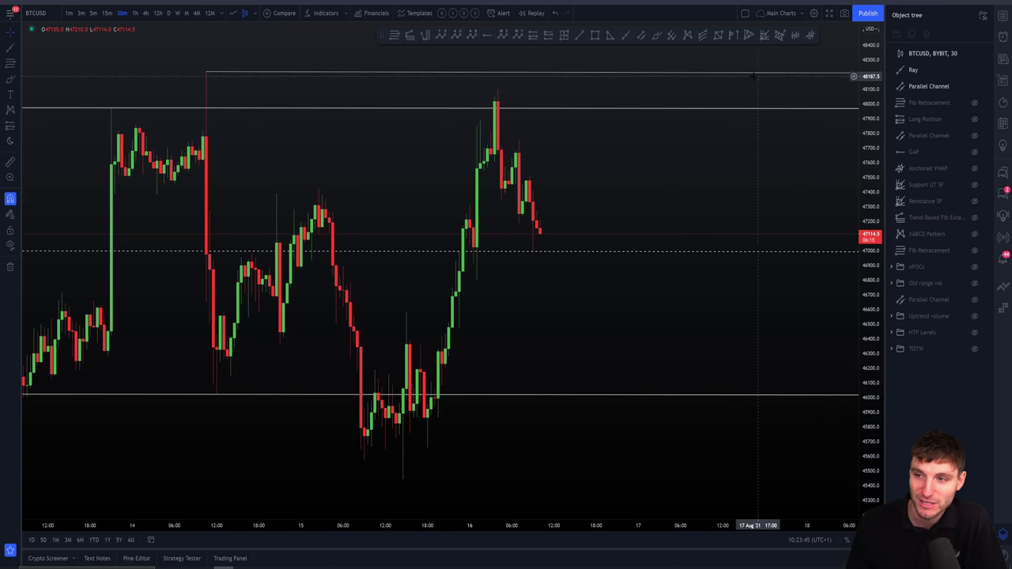
click(985, 71)
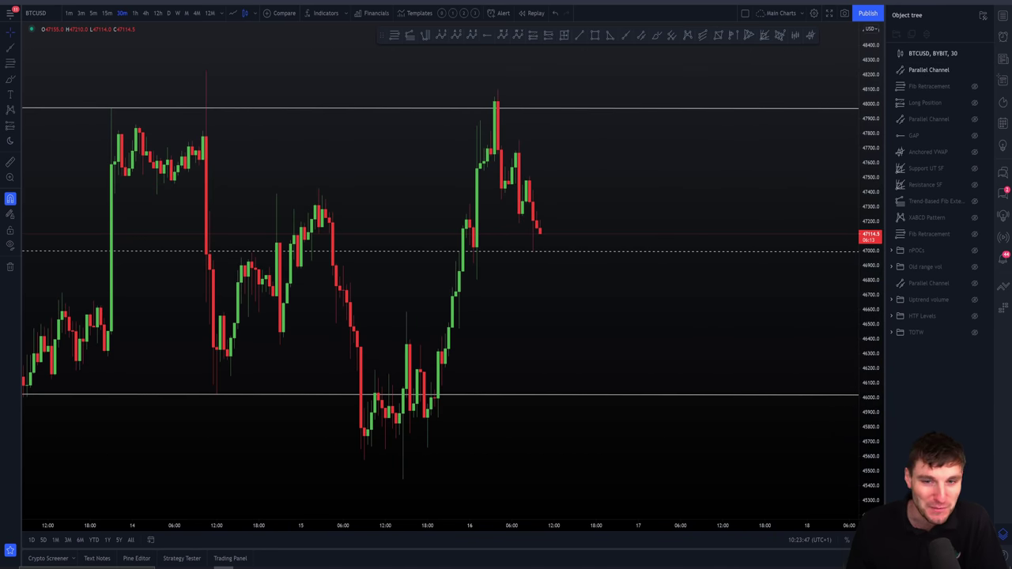
Step: Zoom in on the latest 30-minute candles and show the watchlist in place of the object tree
scroll(635, 344, up, 1)
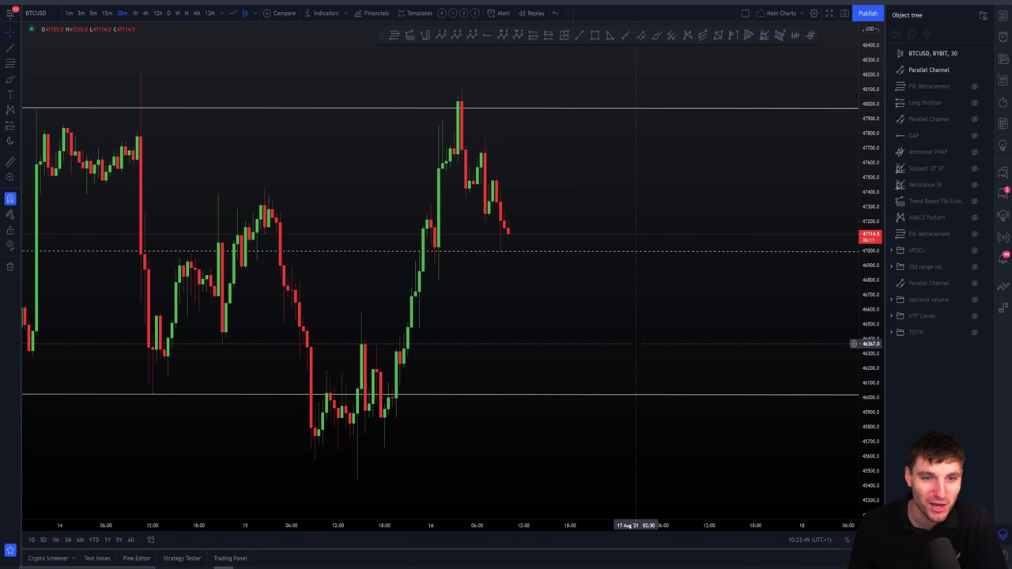
drag(636, 344, 735, 330)
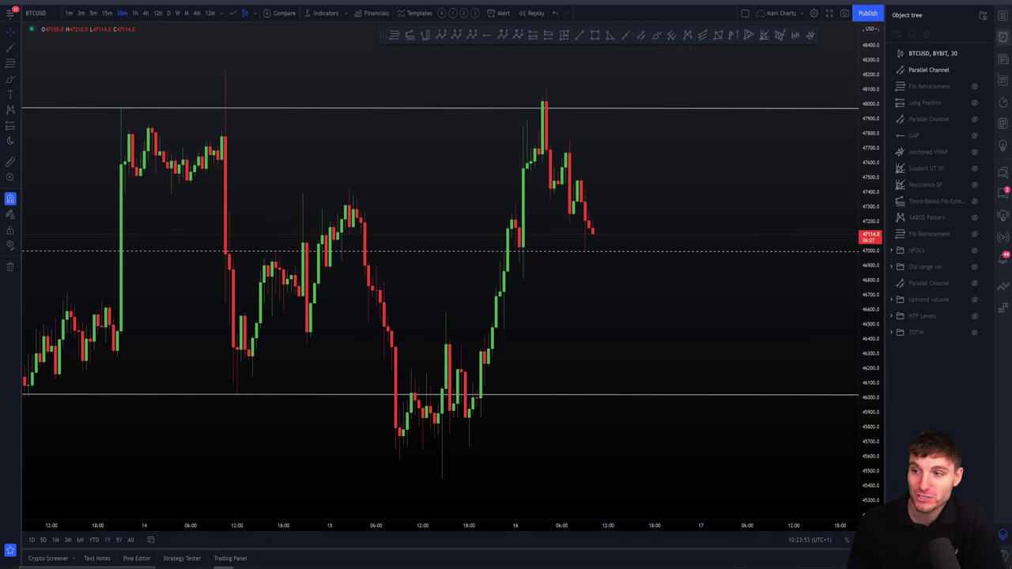
click(1002, 15)
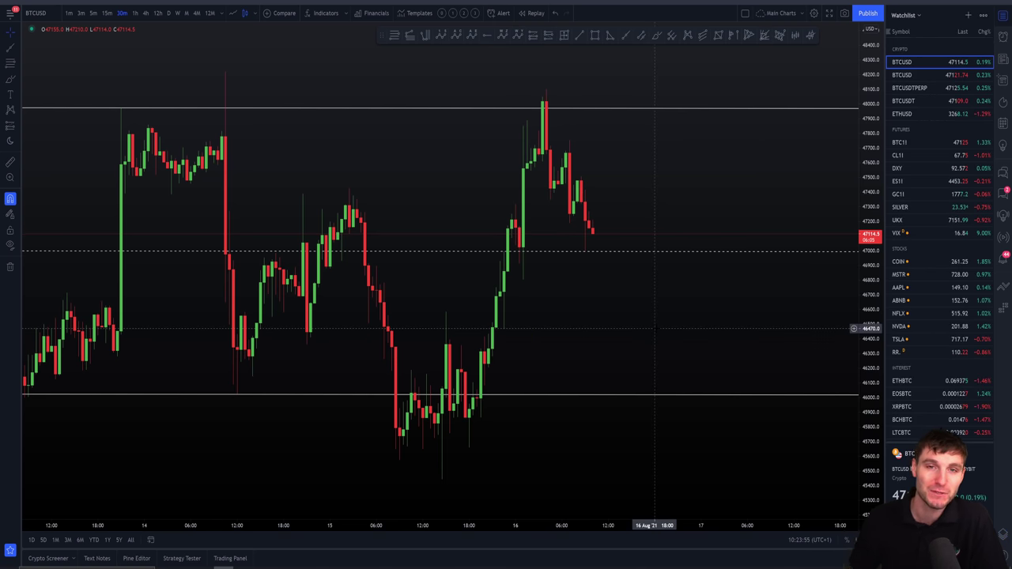